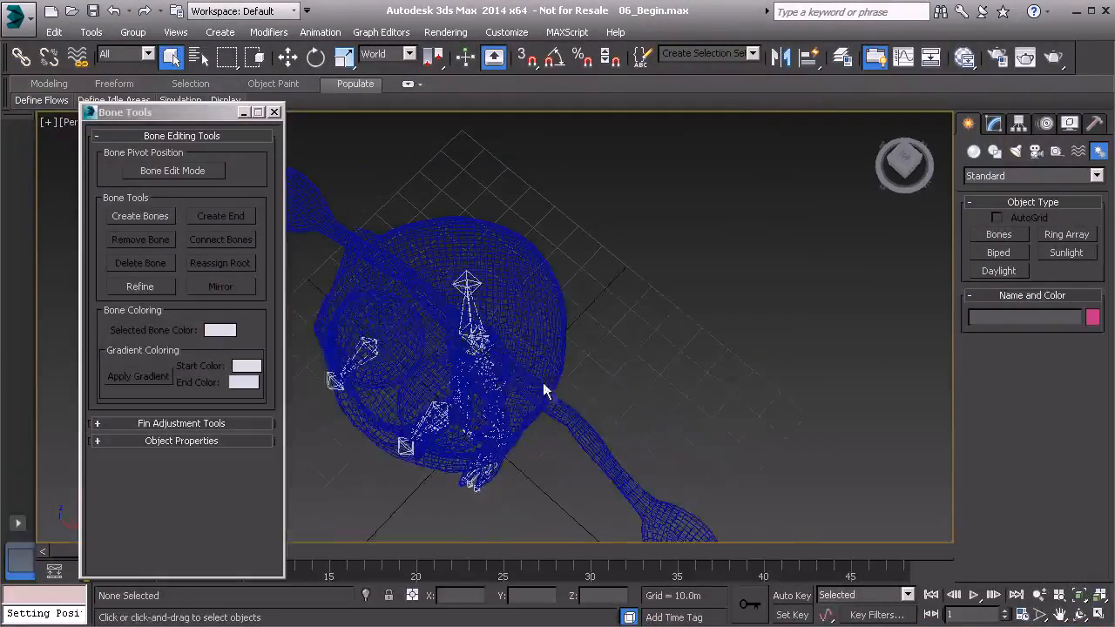
middle_click_drag(627, 489, 584, 423, "alt")
middle_click_drag(526, 400, 514, 374, "alt")
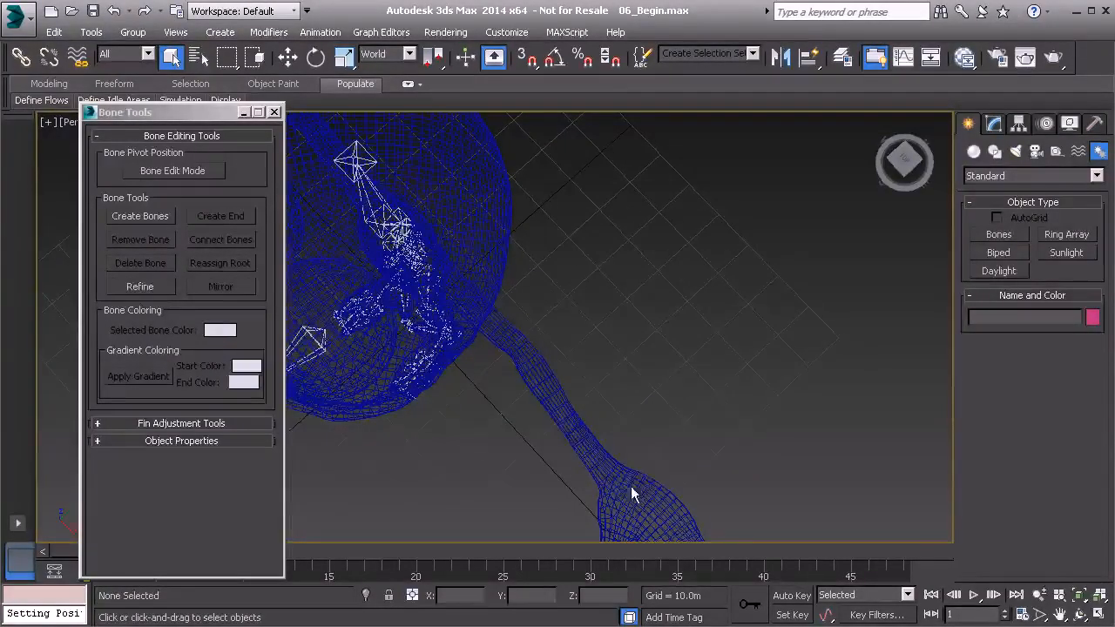
middle_click_drag(609, 486, 650, 278, "alt")
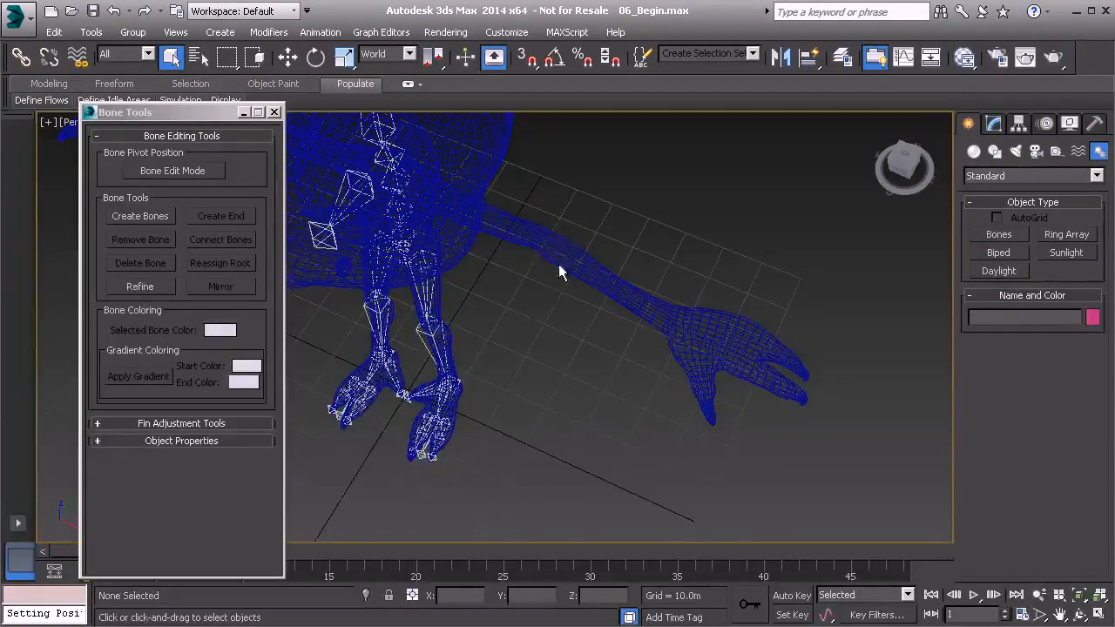
middle_click_drag(555, 303, 528, 340, "alt")
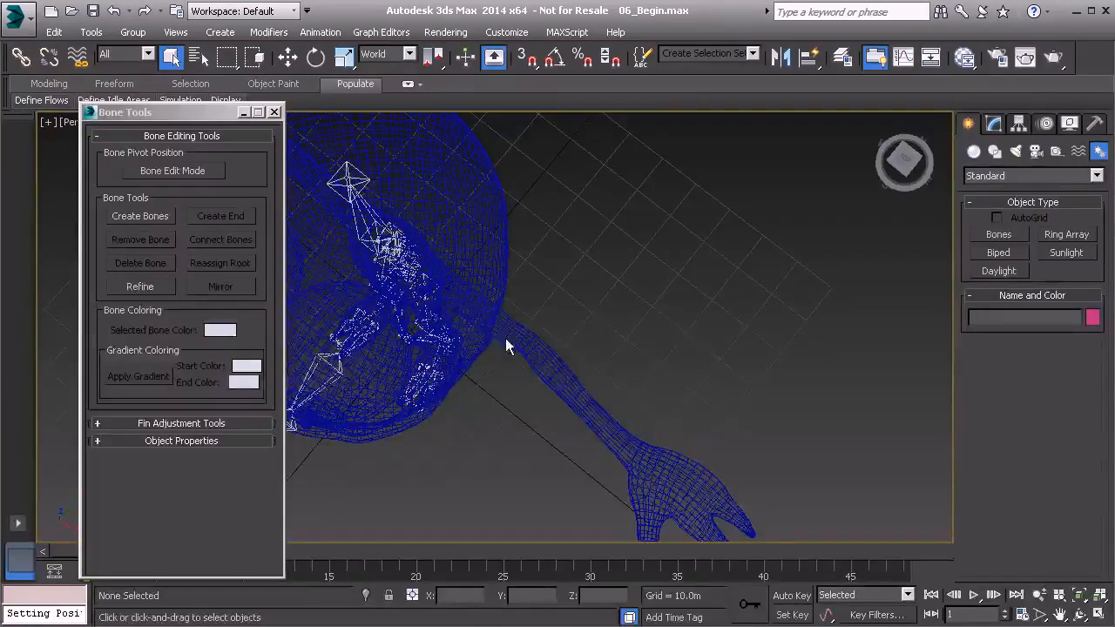
- Start a bone chain in the maximized Top view, placing joints at the clavicle, shoulder and elbow of the character's left arm
left_click(145, 216)
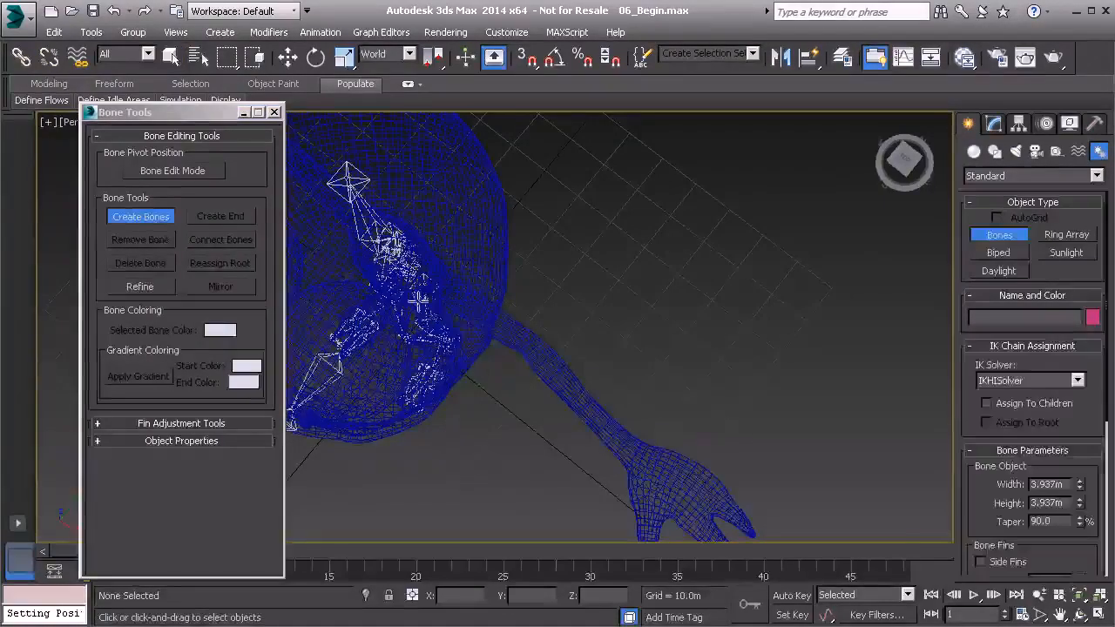
middle_click_drag(429, 338, 535, 322, "alt")
key("alt+w")
right_click(432, 275)
key("alt+w")
scroll(523, 310, "up", 5)
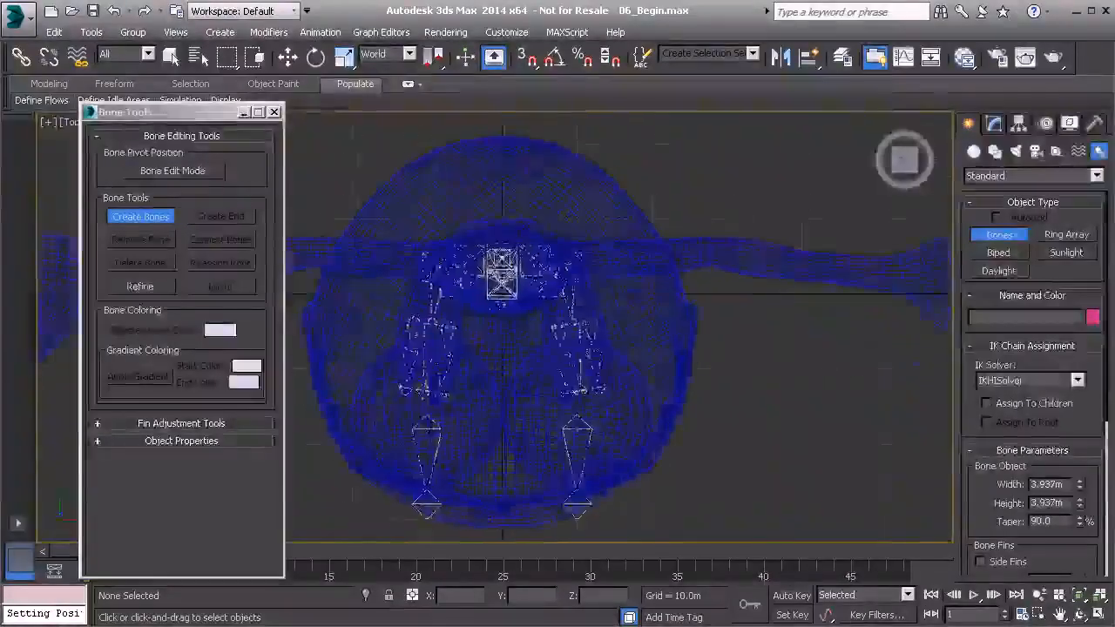
scroll(535, 320, "up", 4)
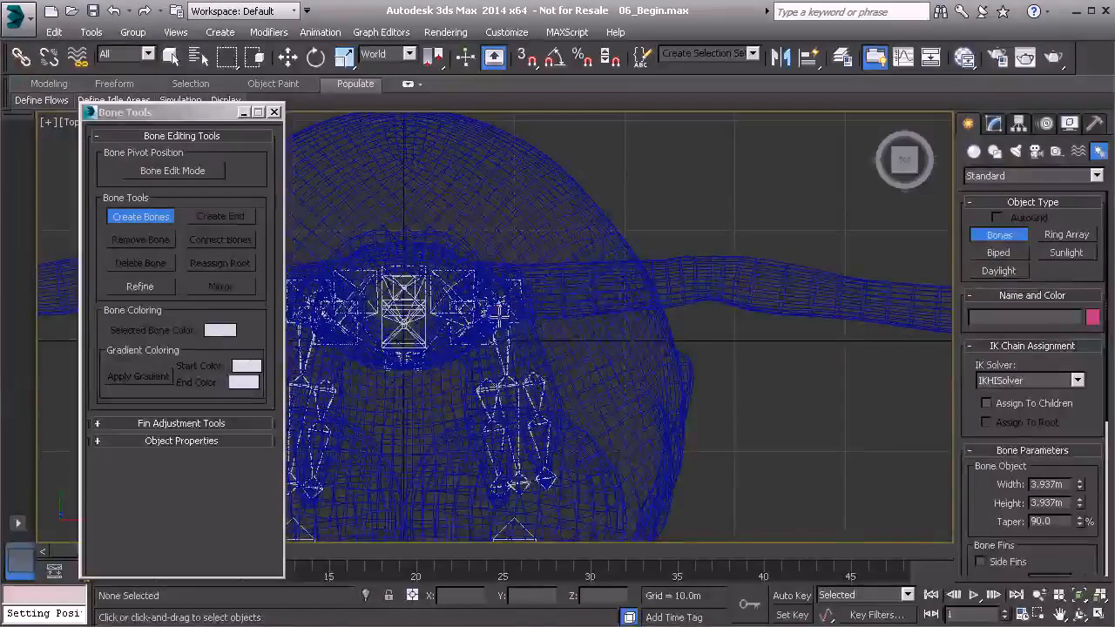
middle_click_drag(555, 315, 459, 315)
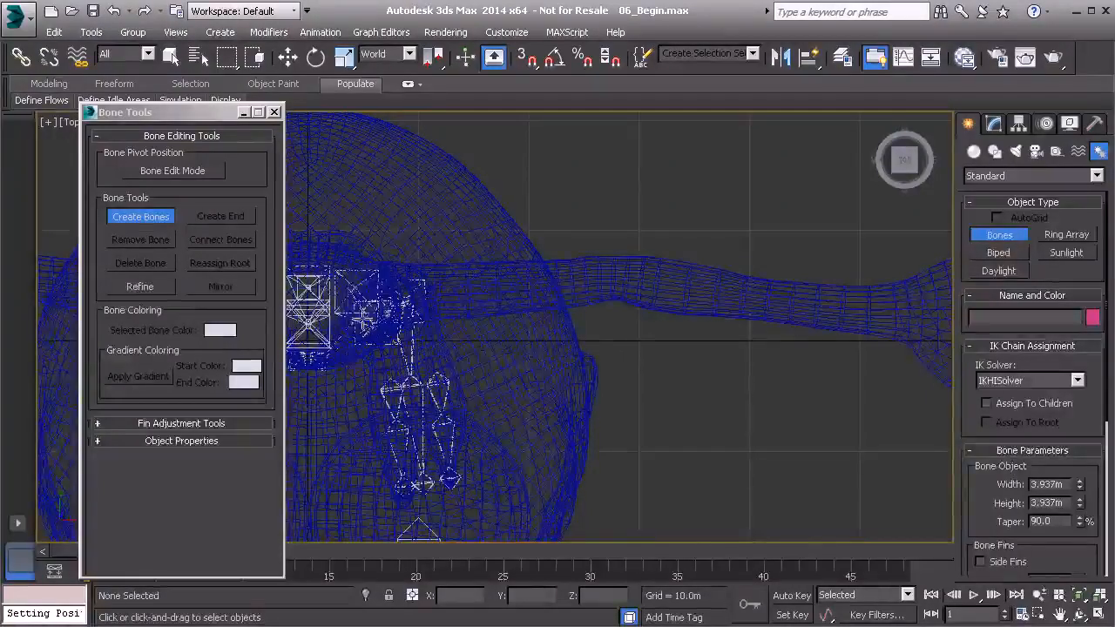
middle_click_drag(443, 305, 384, 295)
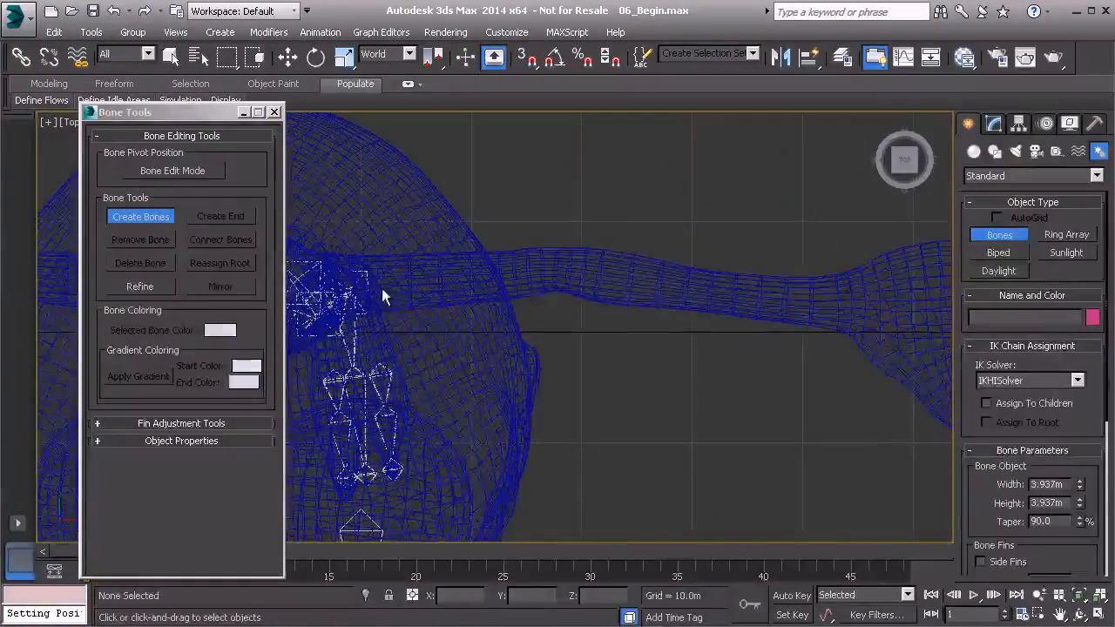
left_click(383, 288)
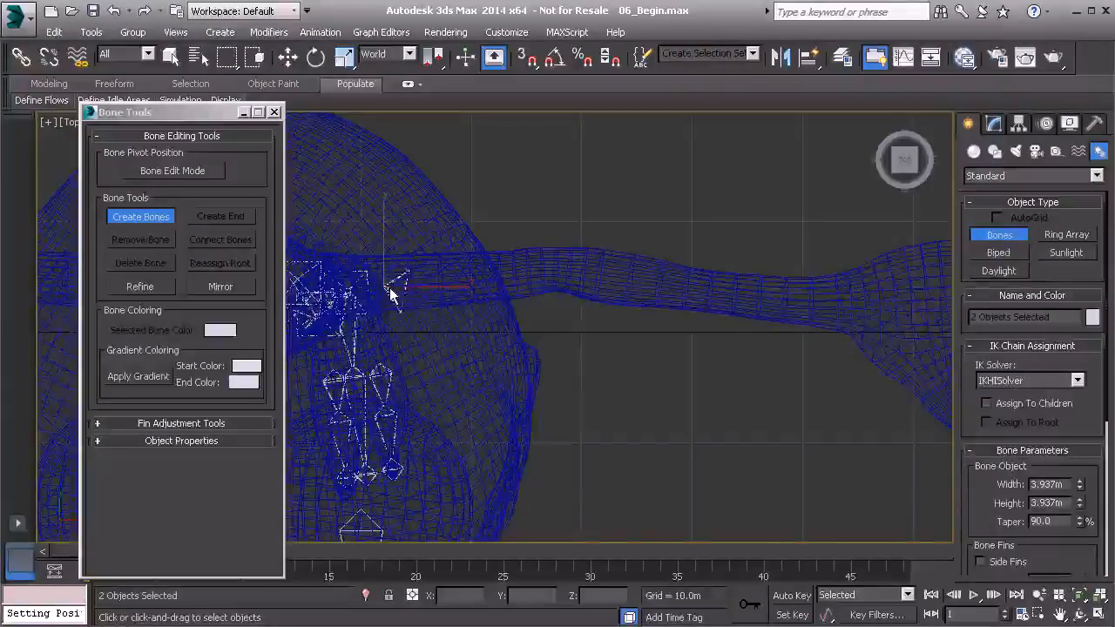
left_click(466, 285)
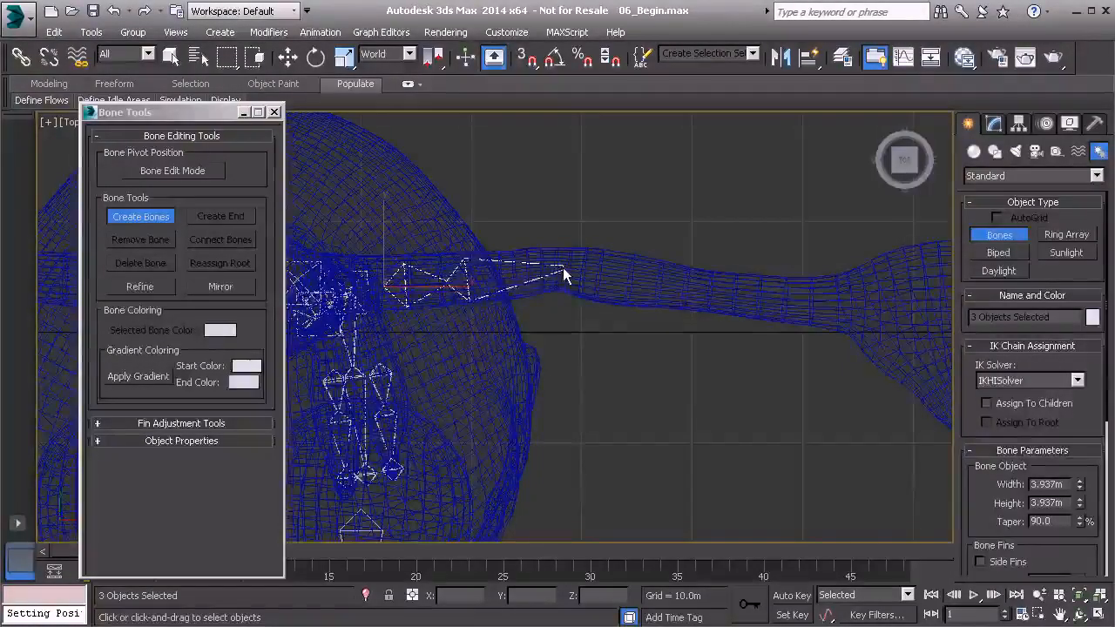
left_click(565, 270)
- Continue the bone chain to the wrist and base of the fingers, and finish it with an end bone
middle_click_drag(730, 309, 389, 301)
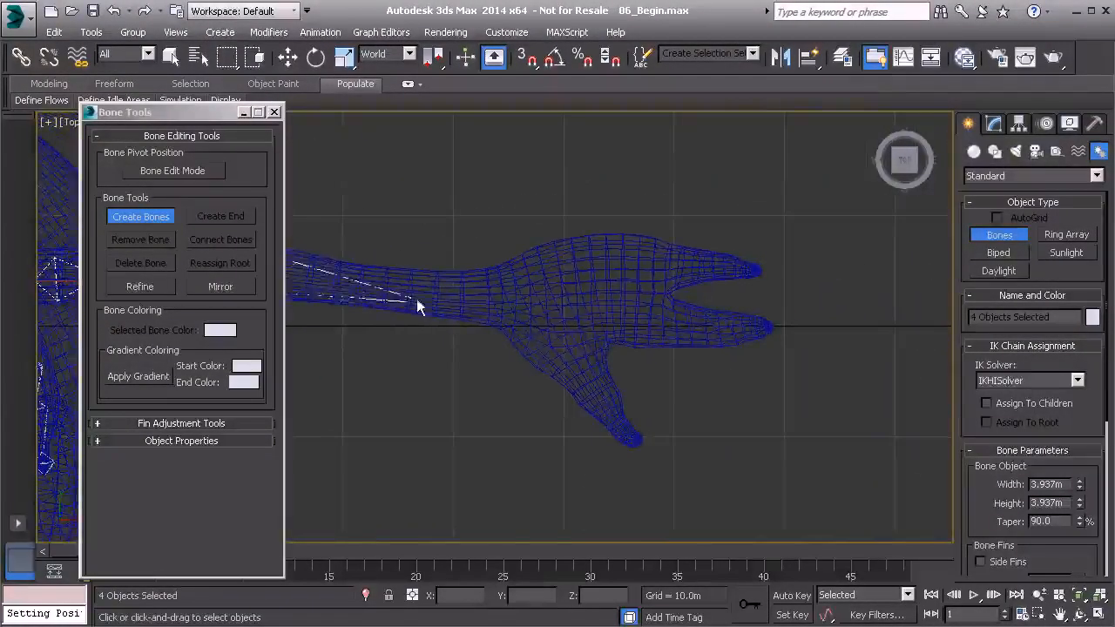
left_click(504, 300)
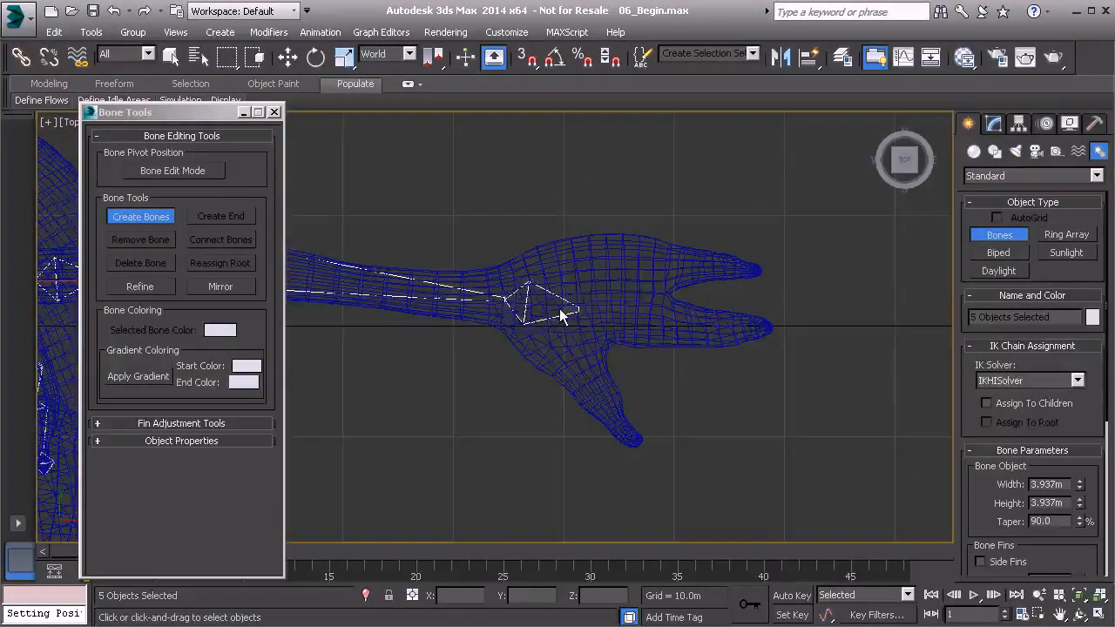
left_click(669, 297)
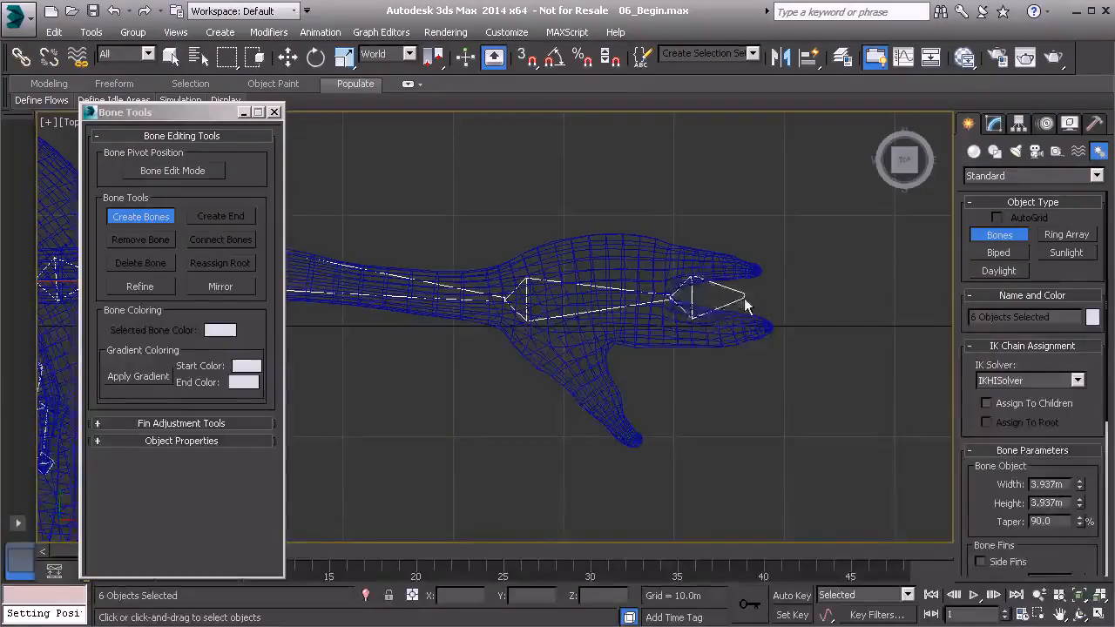
right_click(732, 301)
right_click(701, 296)
- Raise the arm bone chain by its root bone in the maximized Perspective view to arm height, about Z 71.3 m
middle_click_drag(465, 345, 702, 354)
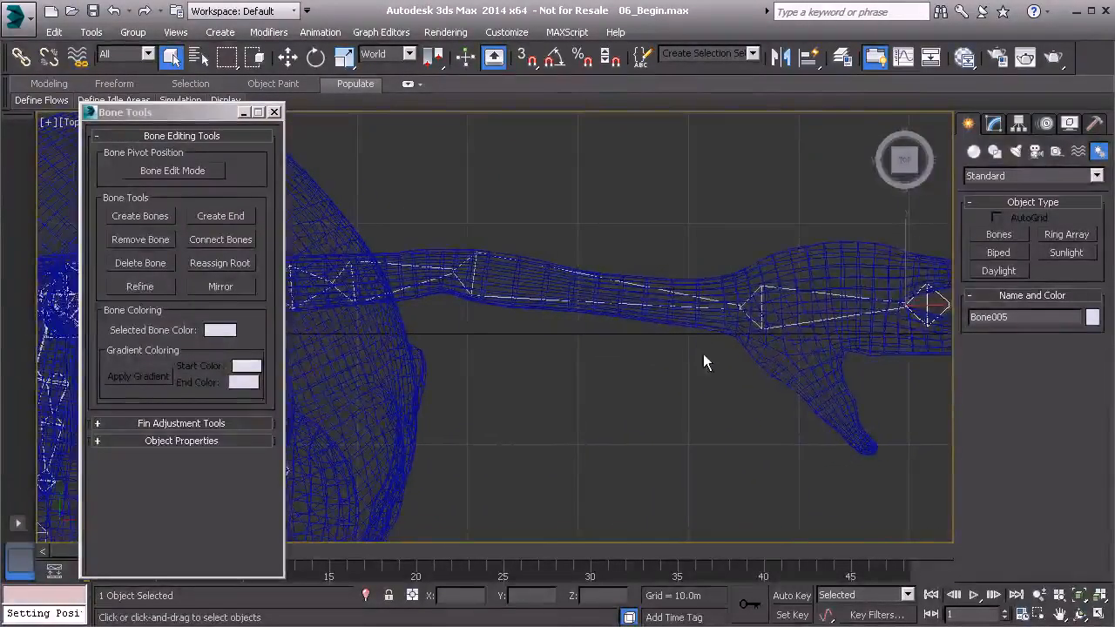
key("alt+w")
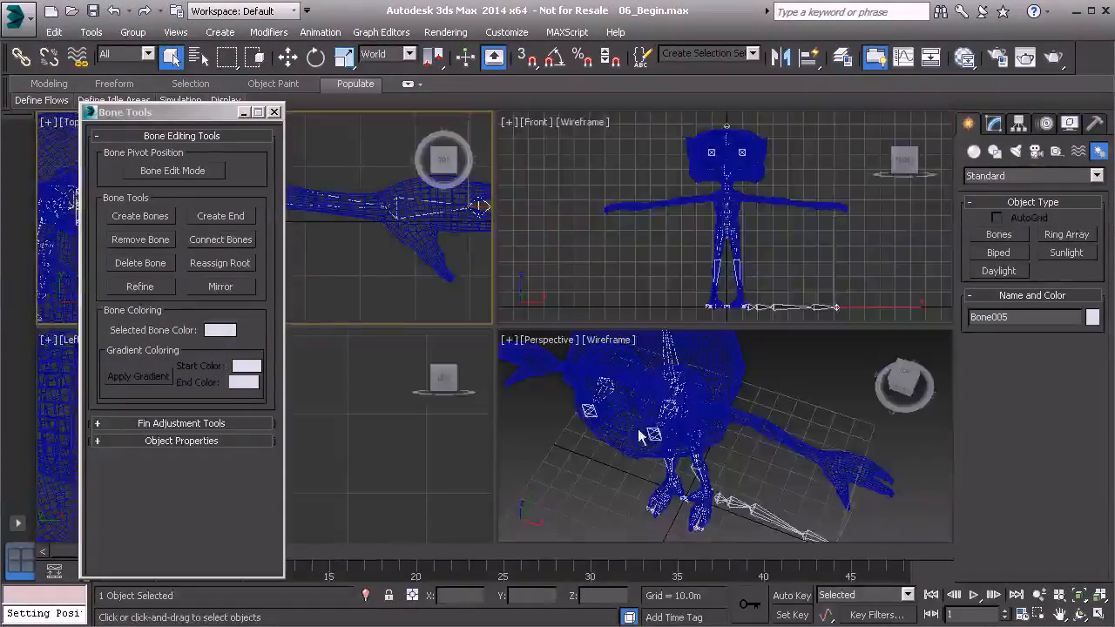
right_click(797, 386)
key("alt+w")
middle_click_drag(494, 441, 521, 453, "alt")
left_click(512, 494)
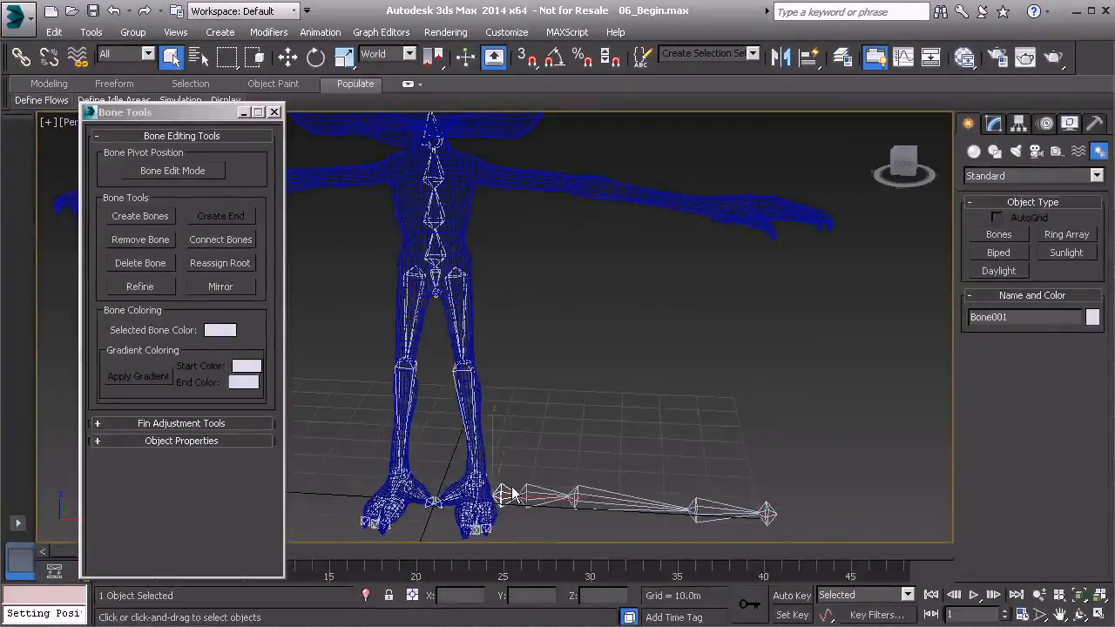
key("w")
left_click_drag(493, 444, 479, 140)
middle_click_drag(495, 208, 530, 314)
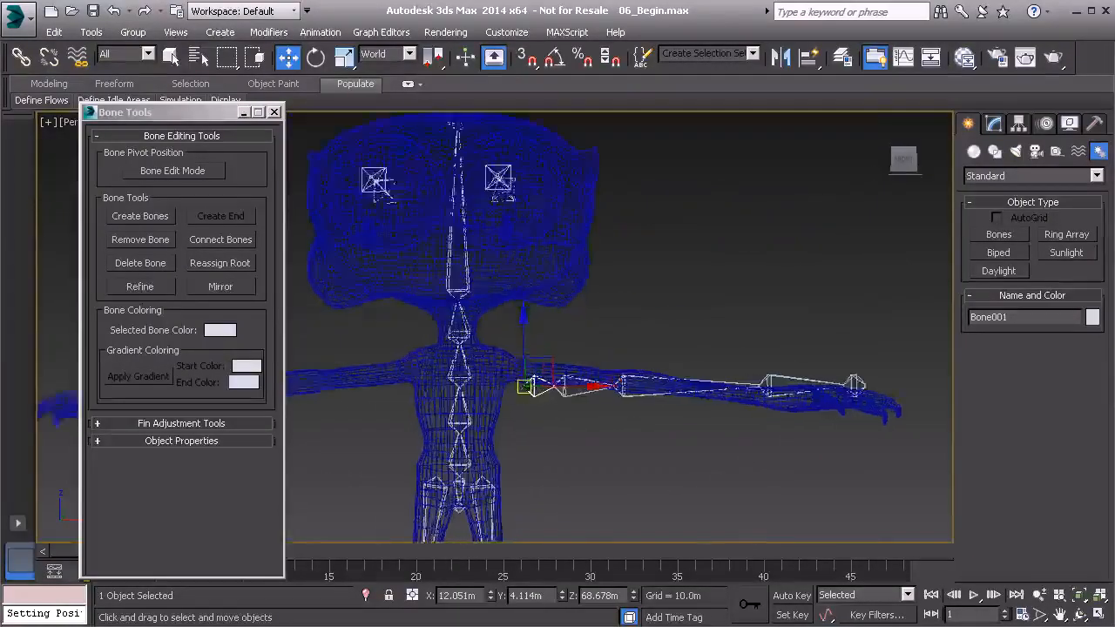
scroll(533, 312, "up", 4)
left_click_drag(533, 312, 525, 284)
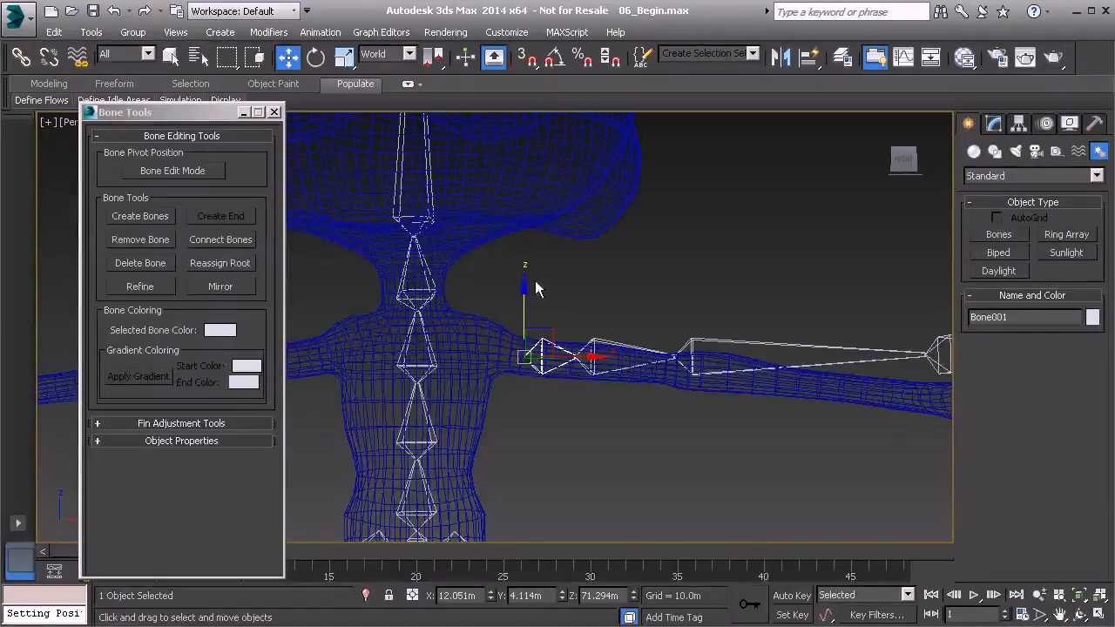
- Rotate the root bone of the arm chain so the bones follow the arm's downward slope
key("e")
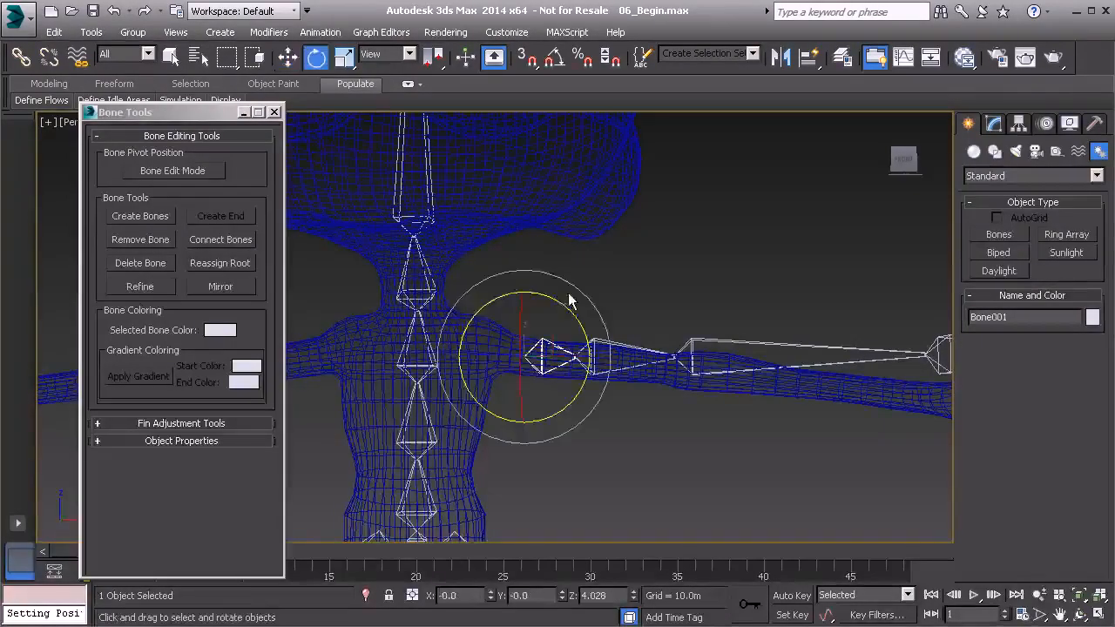
left_click_drag(560, 300, 570, 313)
middle_click_drag(661, 355, 560, 391)
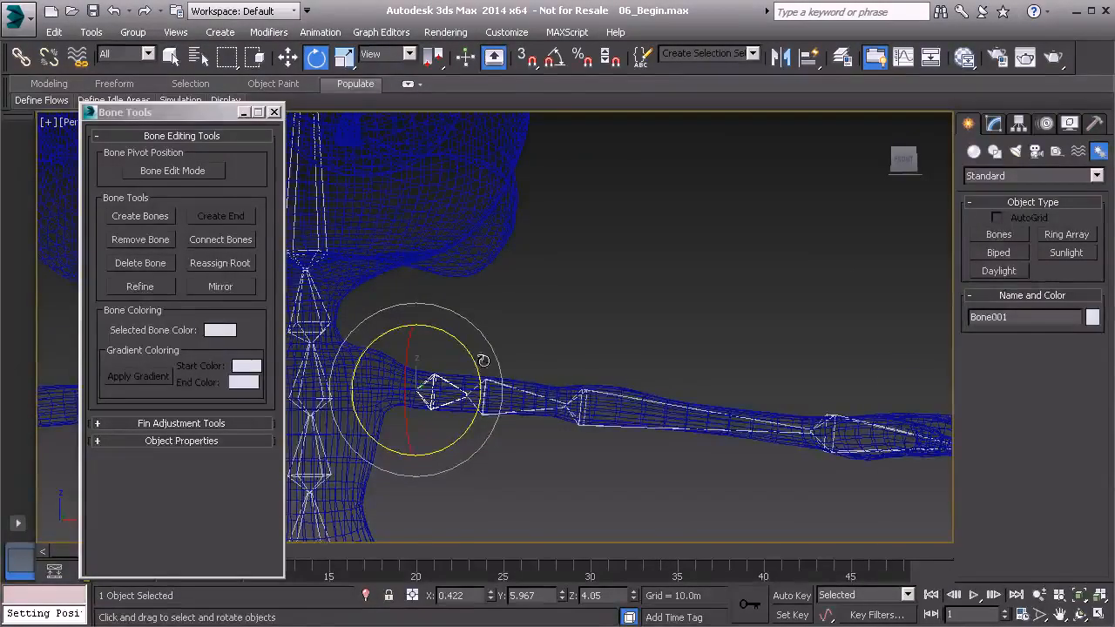
left_click_drag(472, 359, 472, 359)
- Rotate the hand bone slightly at the wrist to align it with the hand mesh
middle_click_drag(803, 417, 560, 410)
left_click(658, 430)
left_click_drag(628, 396, 625, 389)
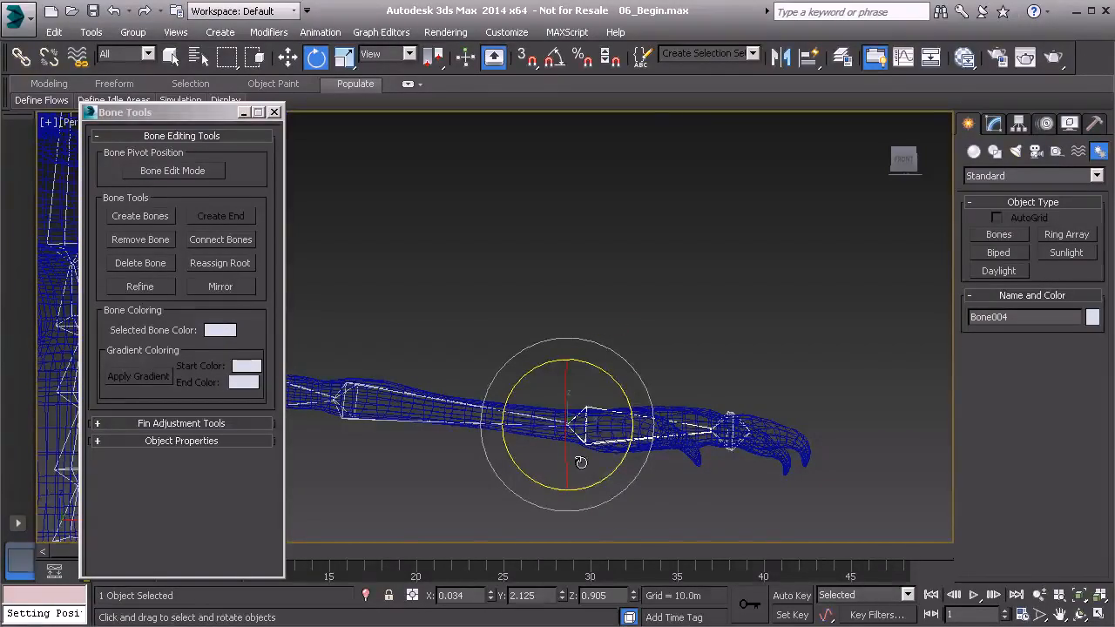
- In Bone Edit Mode with Local move coordinates, slide the clavicle bone's base along its X axis toward the spine
middle_click_drag(679, 386, 522, 394, "alt")
left_click(514, 388)
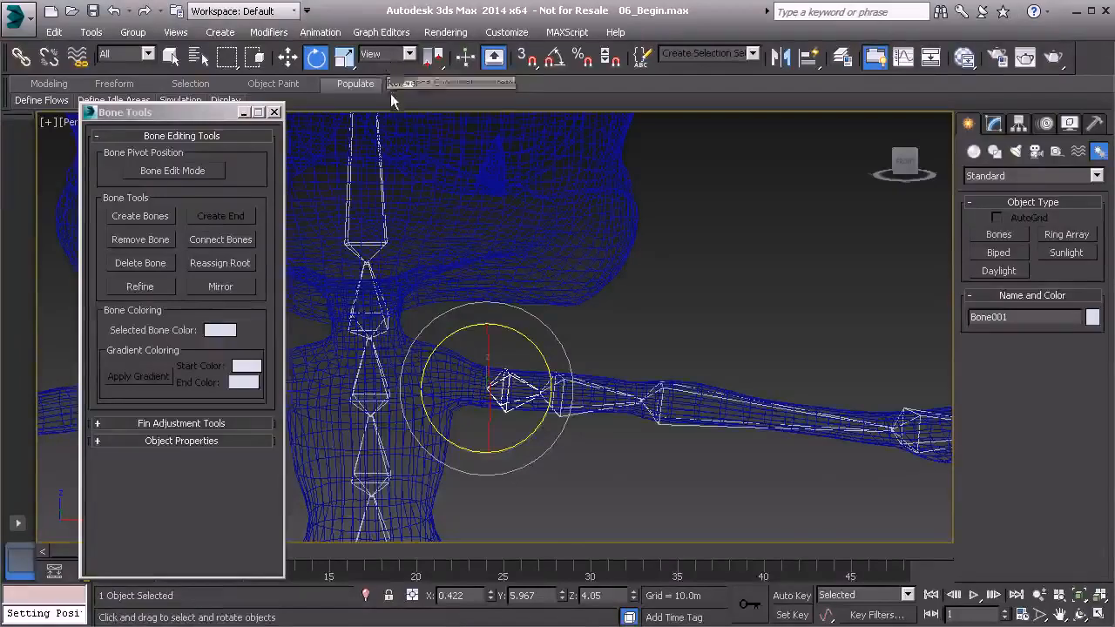
key("w")
left_click(383, 54)
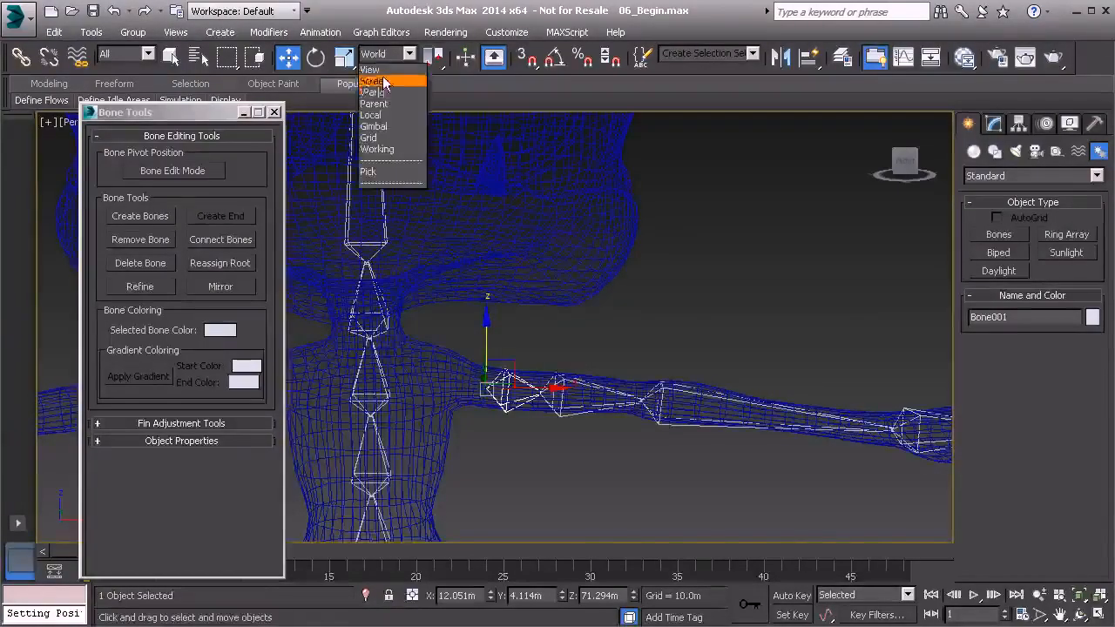
left_click(388, 115)
left_click(164, 172)
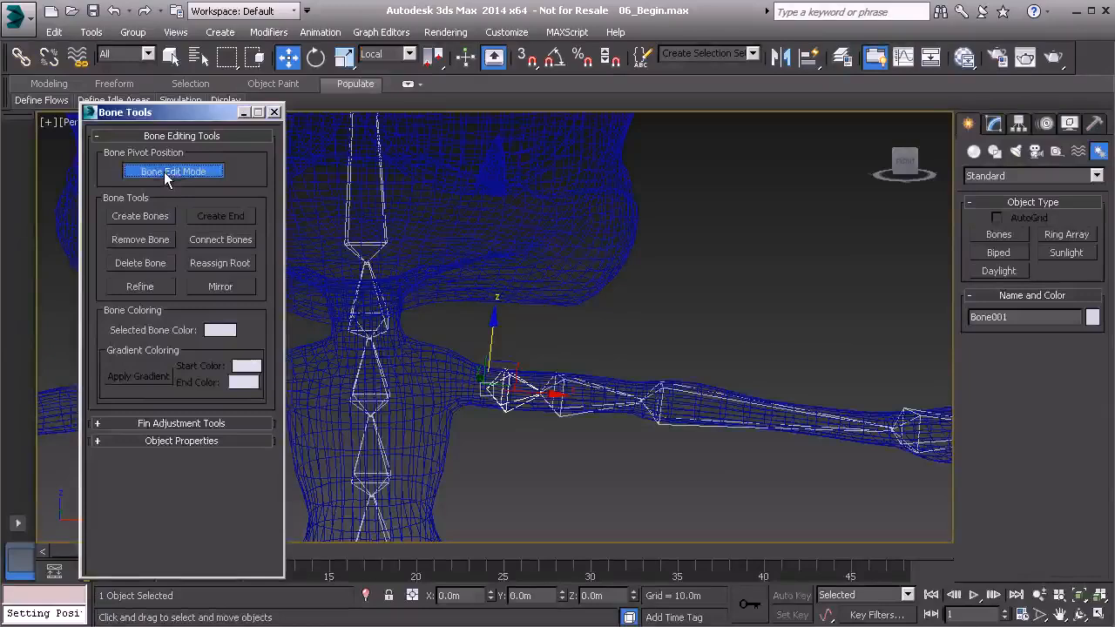
left_click_drag(553, 393, 492, 383)
- Slide the upper arm bone's base inward along its local X axis to the shoulder joint, and deselect it
left_click(574, 394)
left_click_drag(610, 399, 531, 391)
scroll(542, 428, "up", 5)
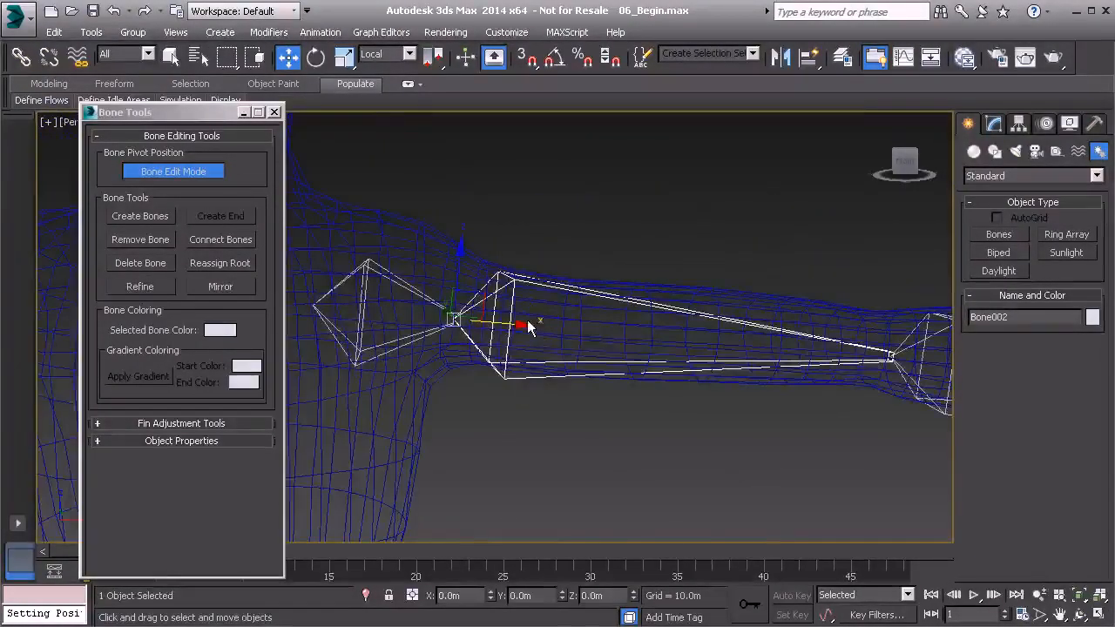
left_click_drag(526, 328, 517, 326)
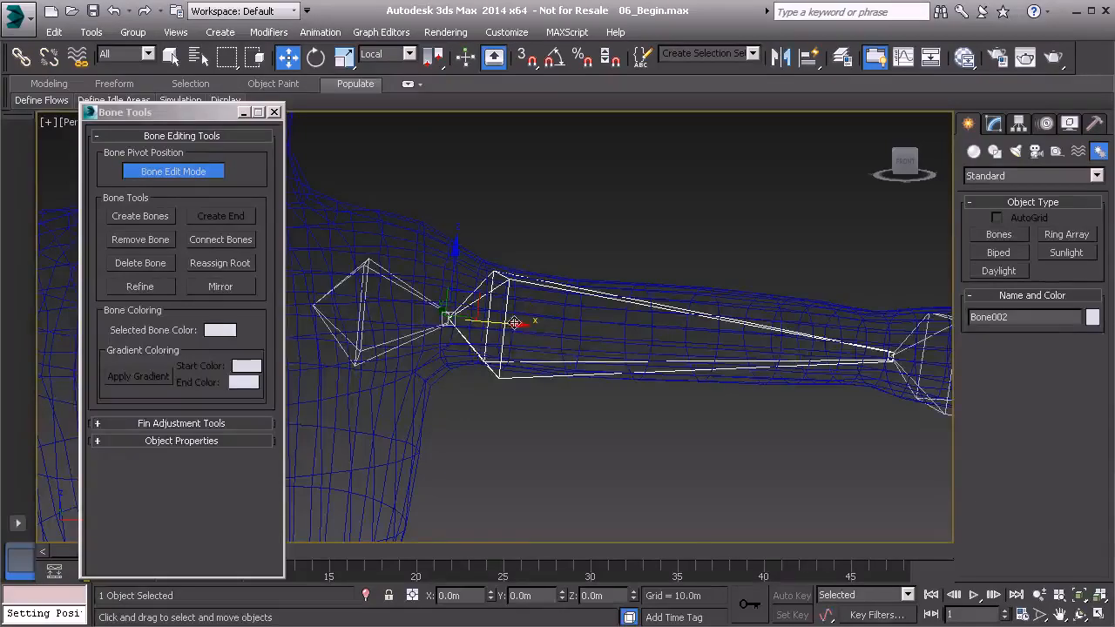
mouse_move(518, 324)
left_mouse_down()
mouse_move(482, 322)
mouse_move(515, 324)
left_mouse_up()
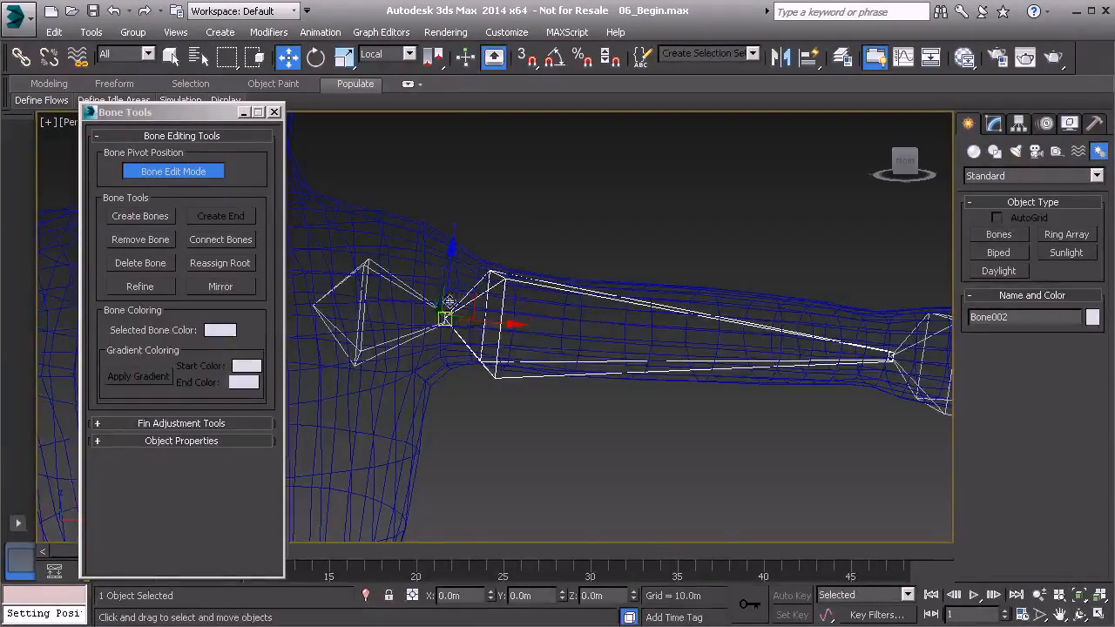
scroll(569, 374, "down", 4)
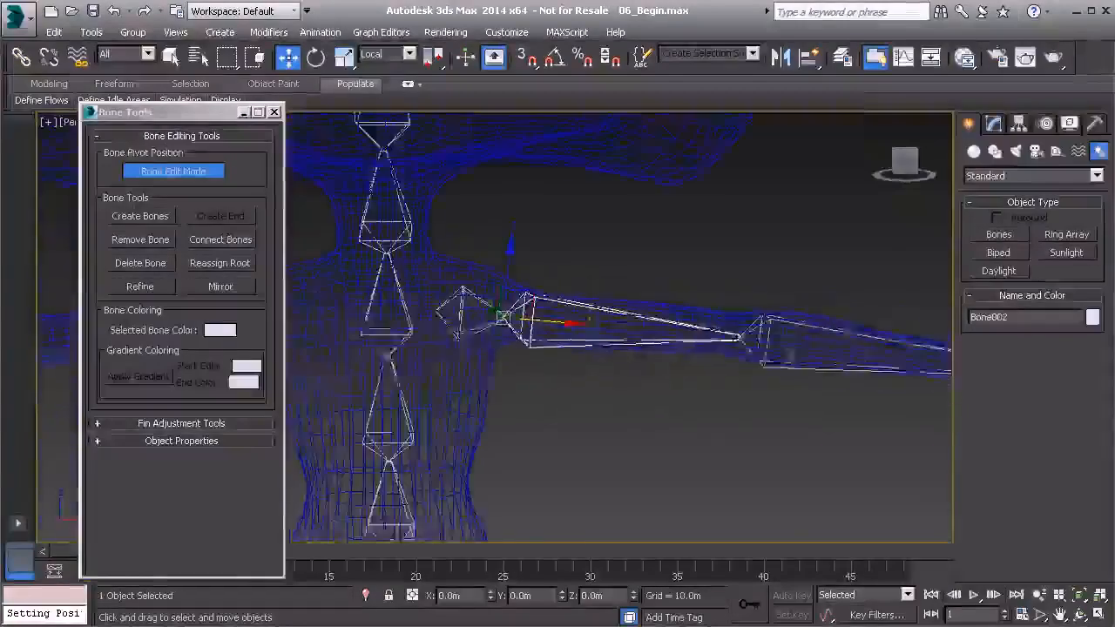
middle_click_drag(668, 390, 672, 304, "alt")
scroll(672, 298, "down", 3)
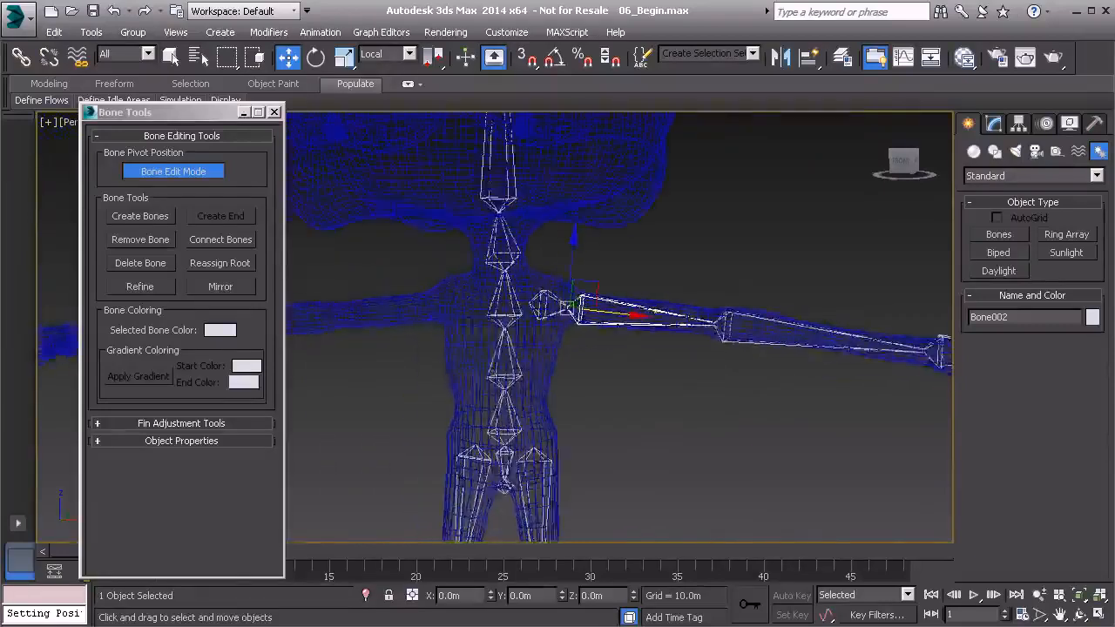
left_click(733, 255)
- Rename the clavicle bone as Bn_L_Clavicle01
middle_click_drag(735, 258, 636, 320, "alt")
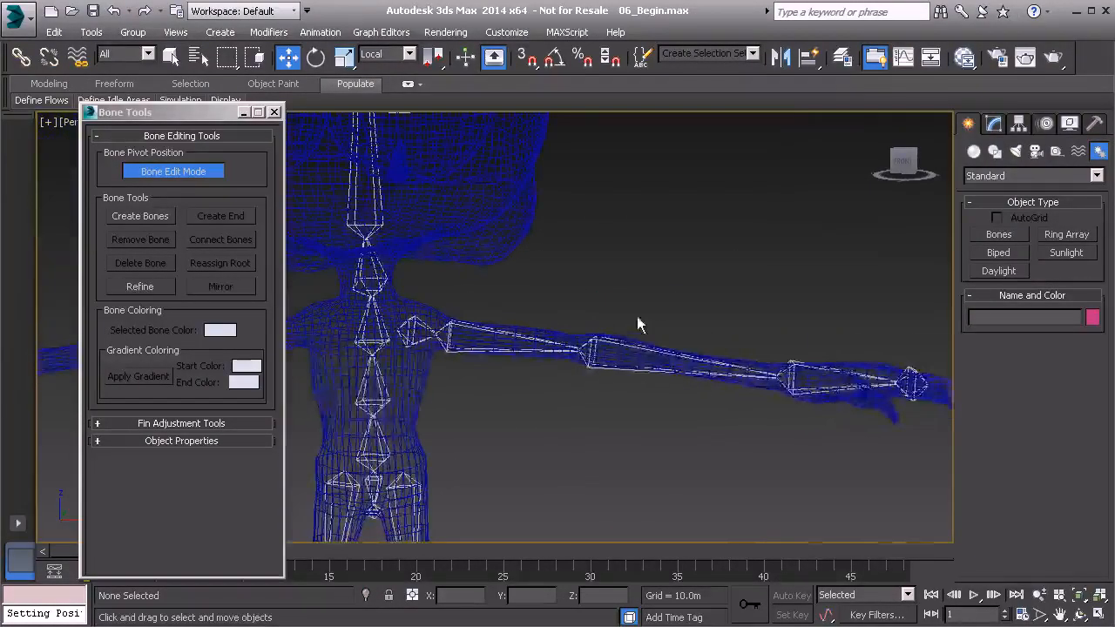
left_click(442, 342)
middle_click_drag(449, 342, 559, 340, "alt")
double_click(1006, 318)
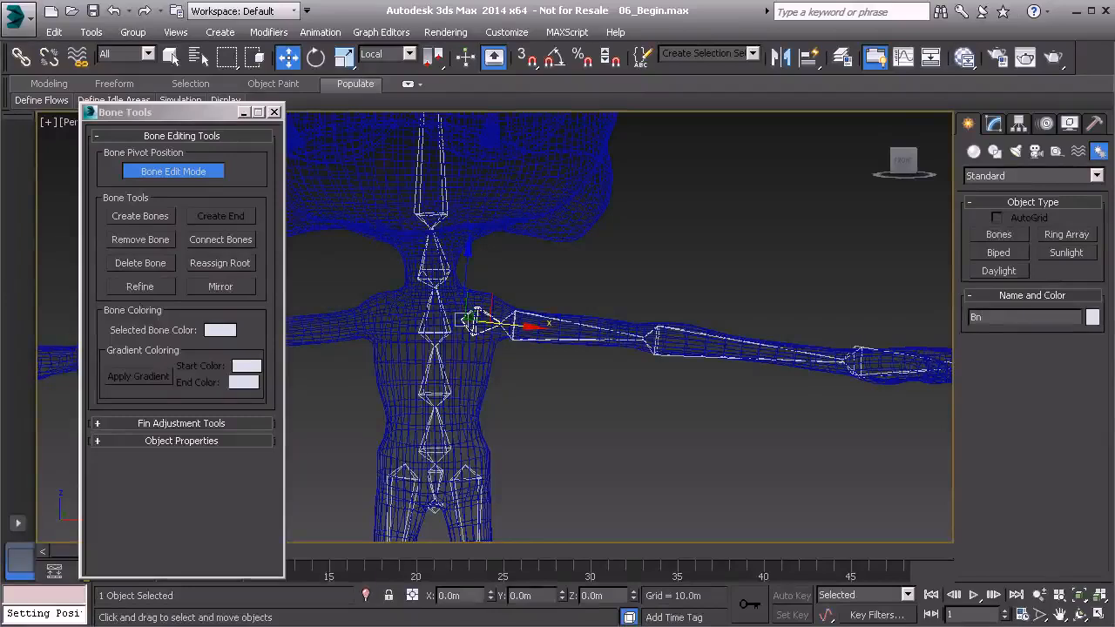
type("Bn_L_Clavicle01")
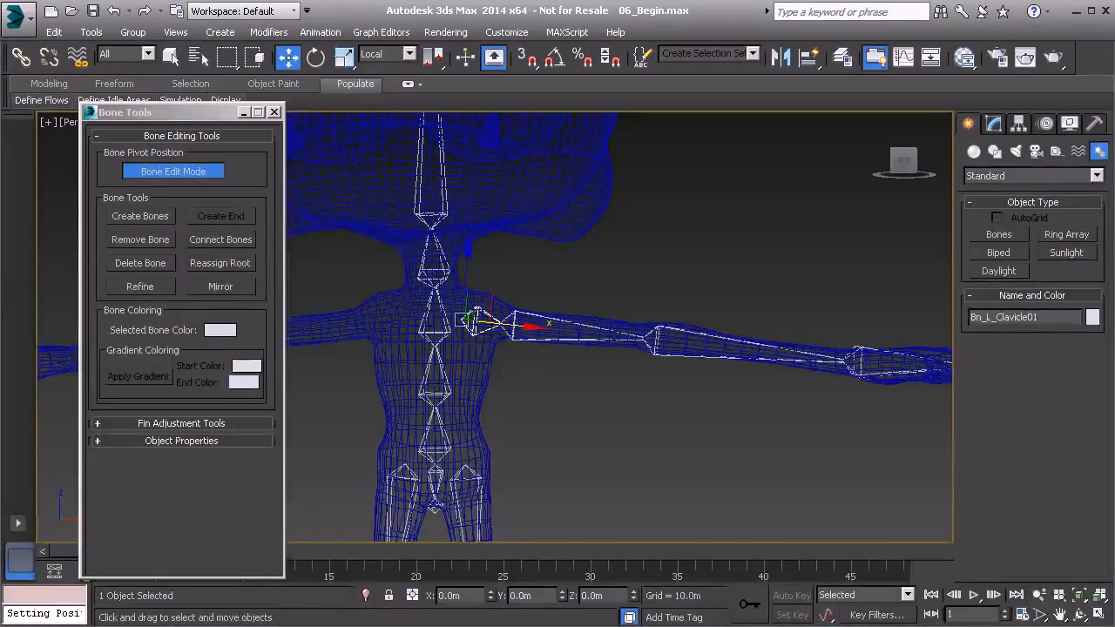
middle_click_drag(579, 328, 455, 357)
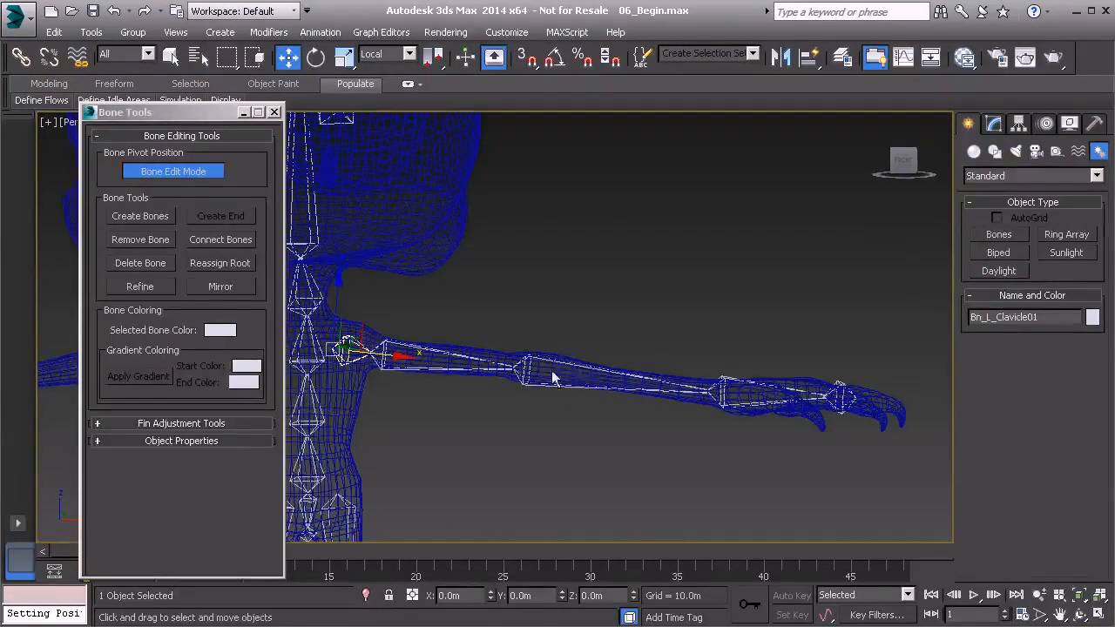
middle_click_drag(761, 402, 668, 403)
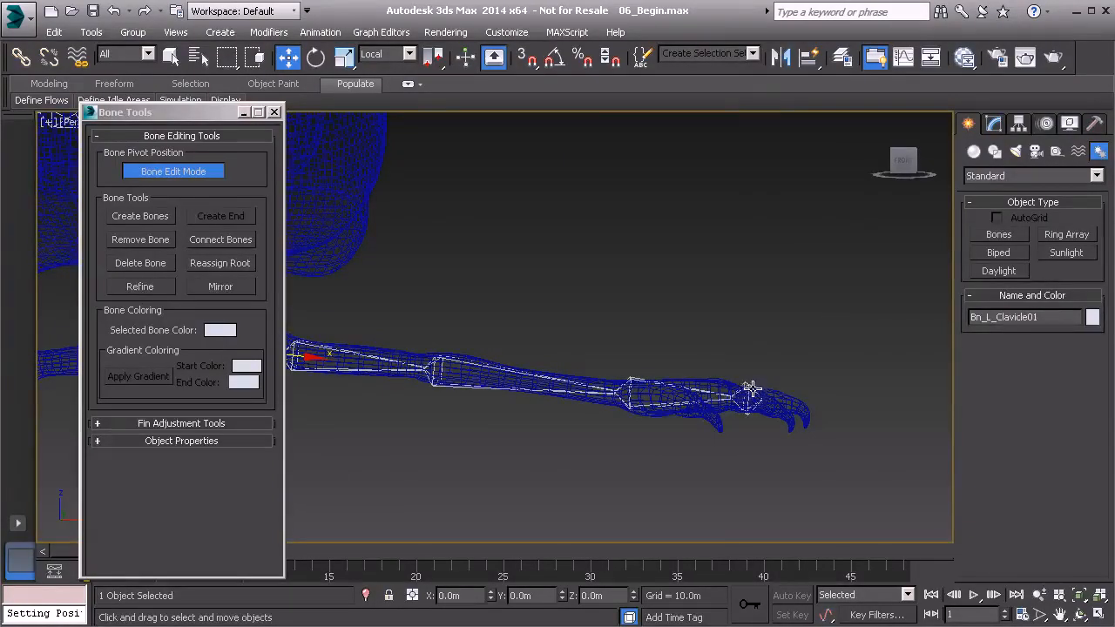
middle_click_drag(498, 371, 620, 363)
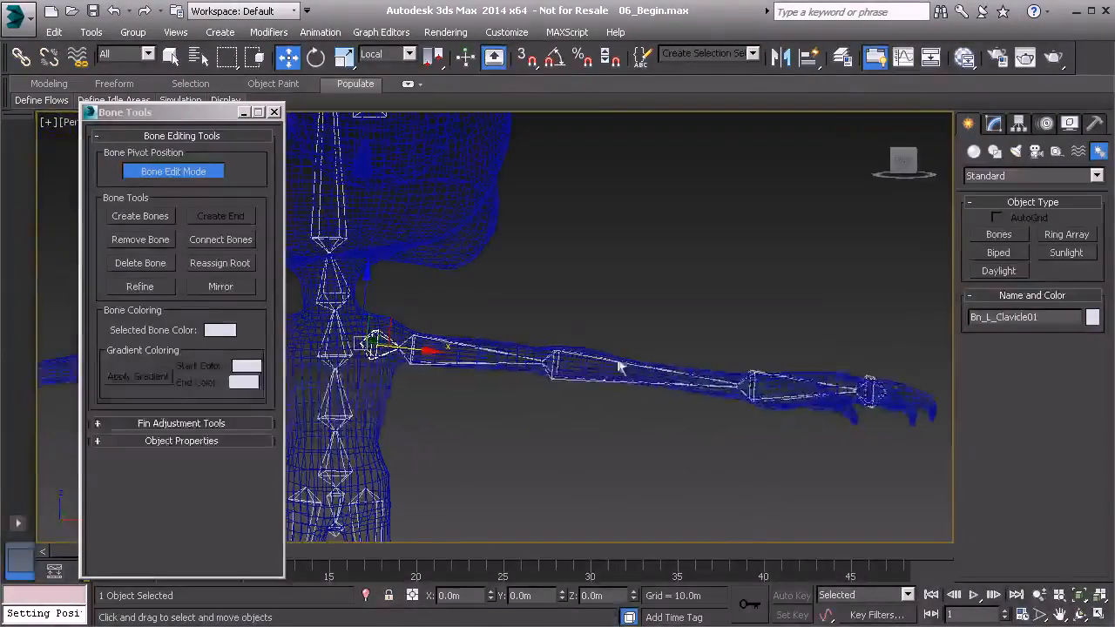
- Check the names of the left arm bones by selecting the wrist, forearm, upper arm and clavicle in turn
left_click(871, 383)
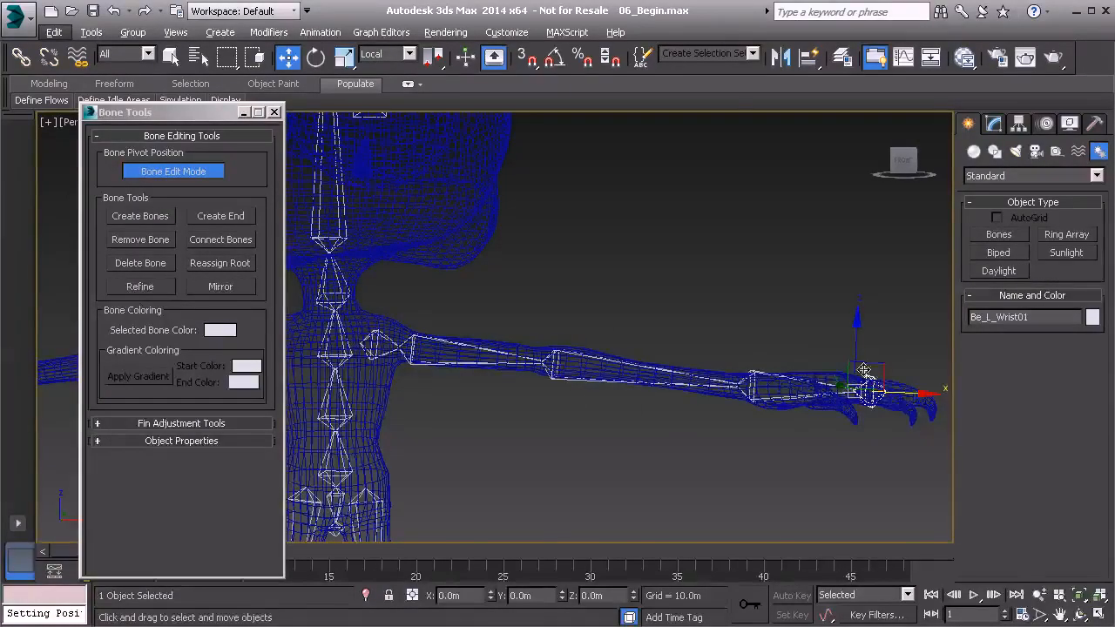
left_click(590, 352)
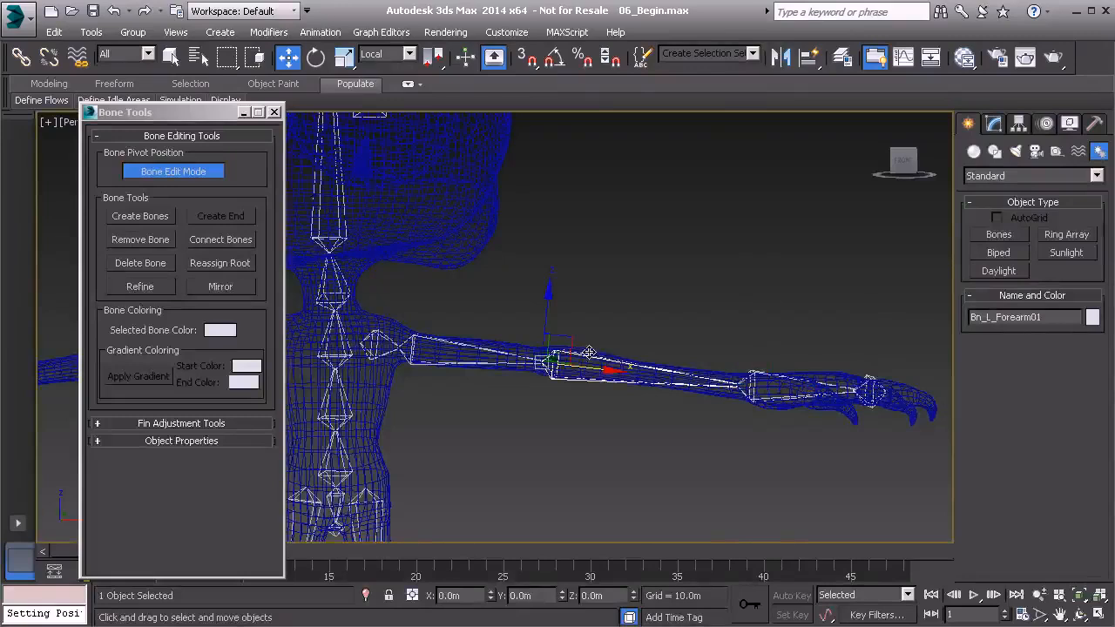
left_click(449, 345)
left_click(372, 340)
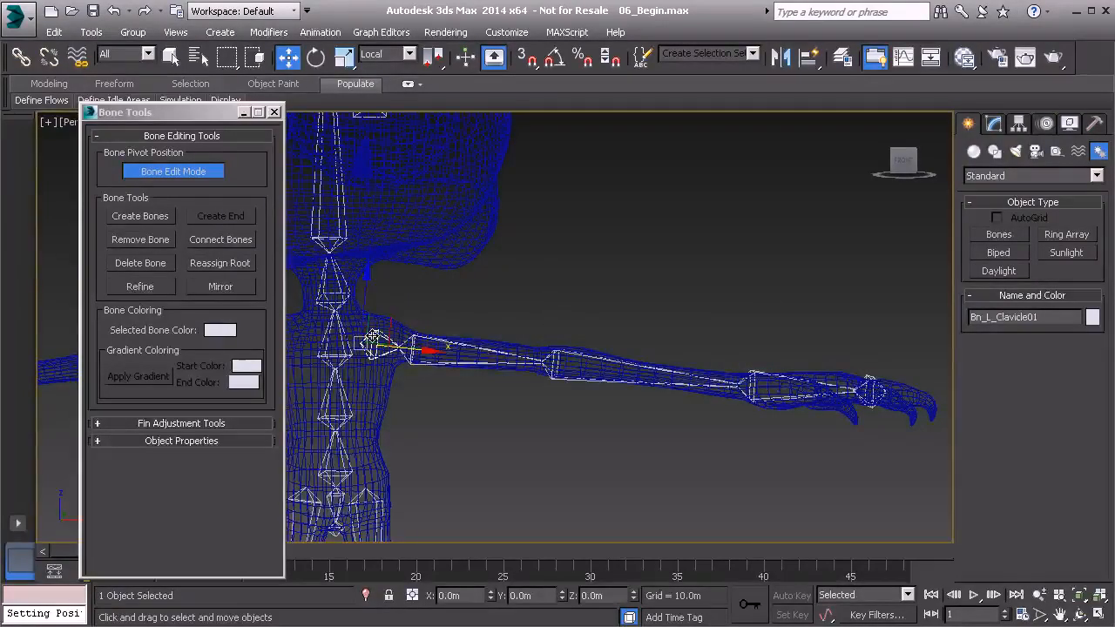
left_click(587, 348)
- Examine the clavicle bone's placement in the shoulder mesh relative to the spine and upper arm bones
middle_click_drag(521, 279, 478, 350, "alt")
middle_click_drag(637, 368, 505, 288, "alt")
scroll(609, 365, "up", 5)
middle_click_drag(538, 347, 812, 391, "alt")
middle_click_drag(578, 331, 514, 383, "alt")
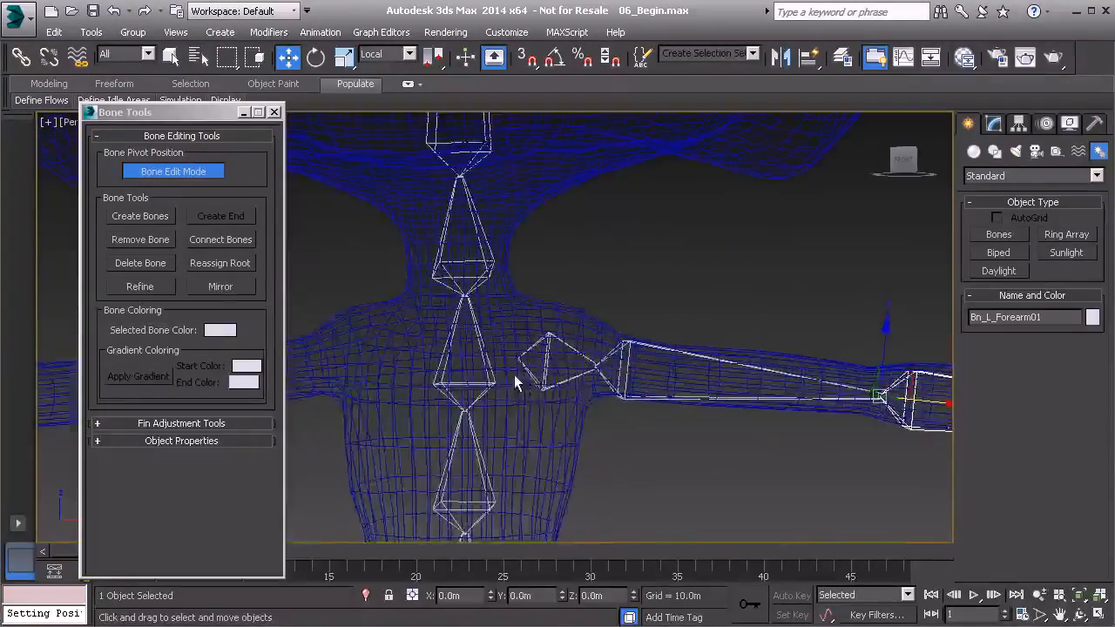
scroll(515, 383, "up", 3)
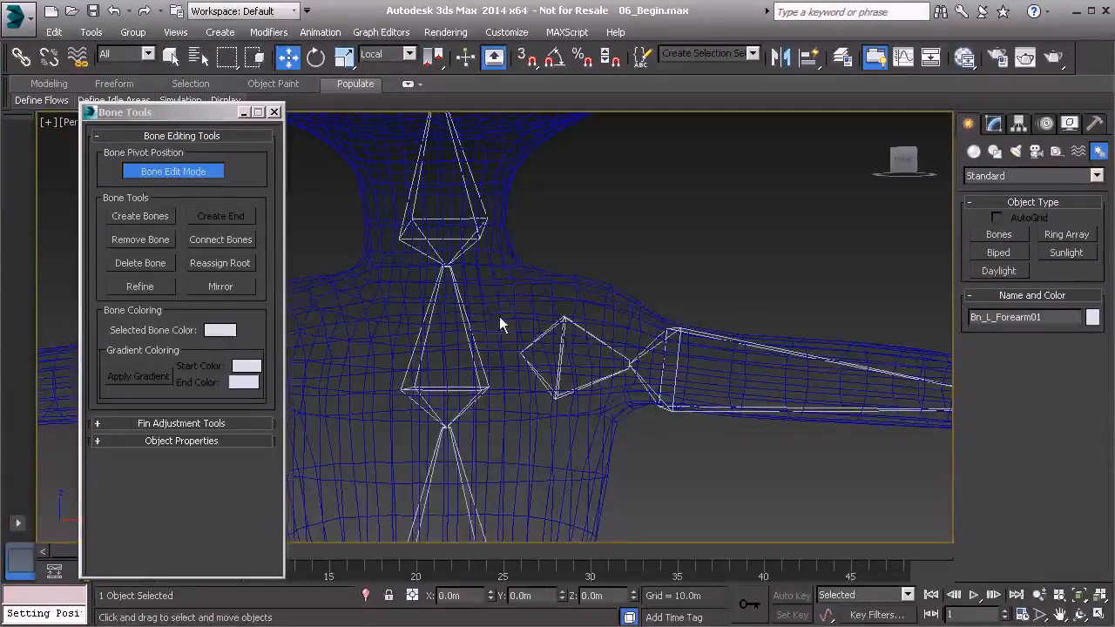
scroll(586, 239, "down", 5)
middle_click_drag(562, 366, 507, 389)
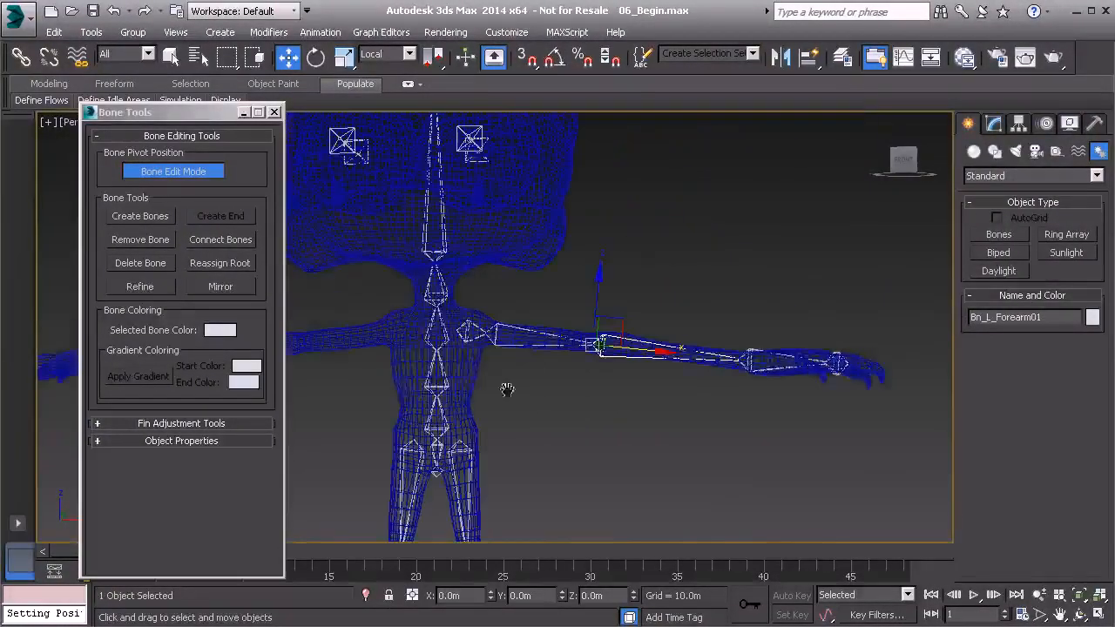
- Leave Bone Edit Mode and link the left clavicle bone to the upper spine bone beside it as its parent
left_click(180, 173)
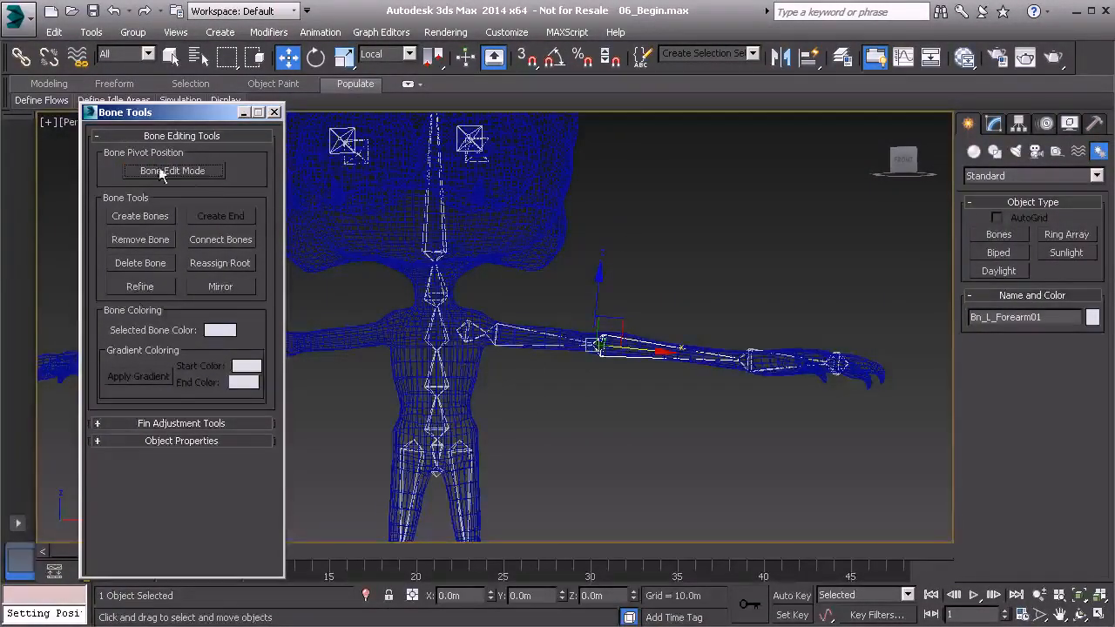
left_click(715, 279)
scroll(557, 406, "up", 3)
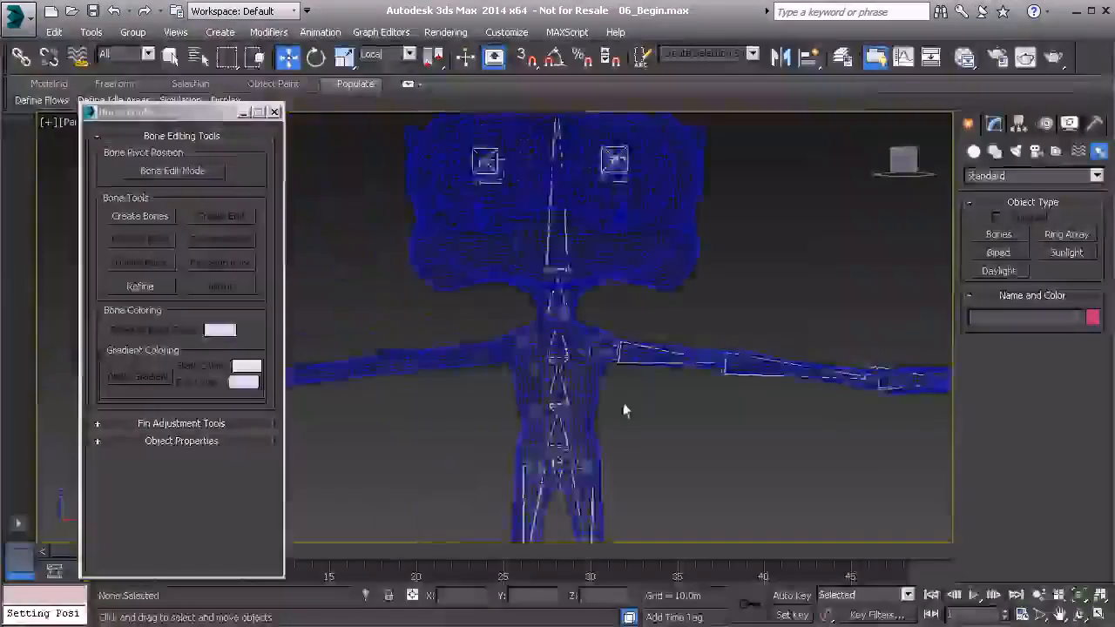
left_click(21, 56)
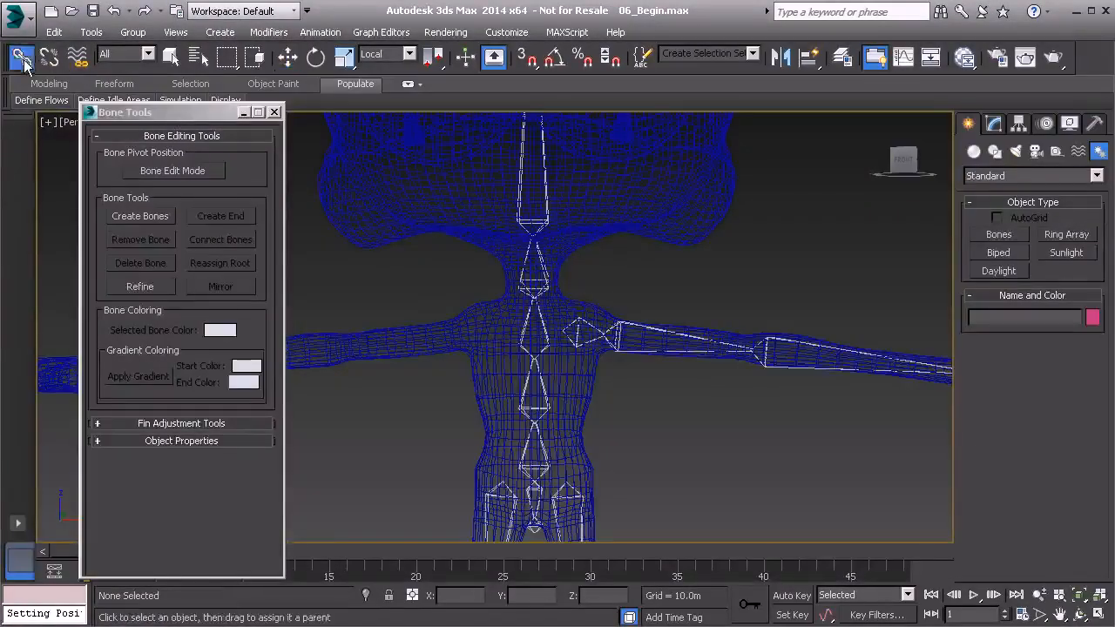
left_click(579, 322)
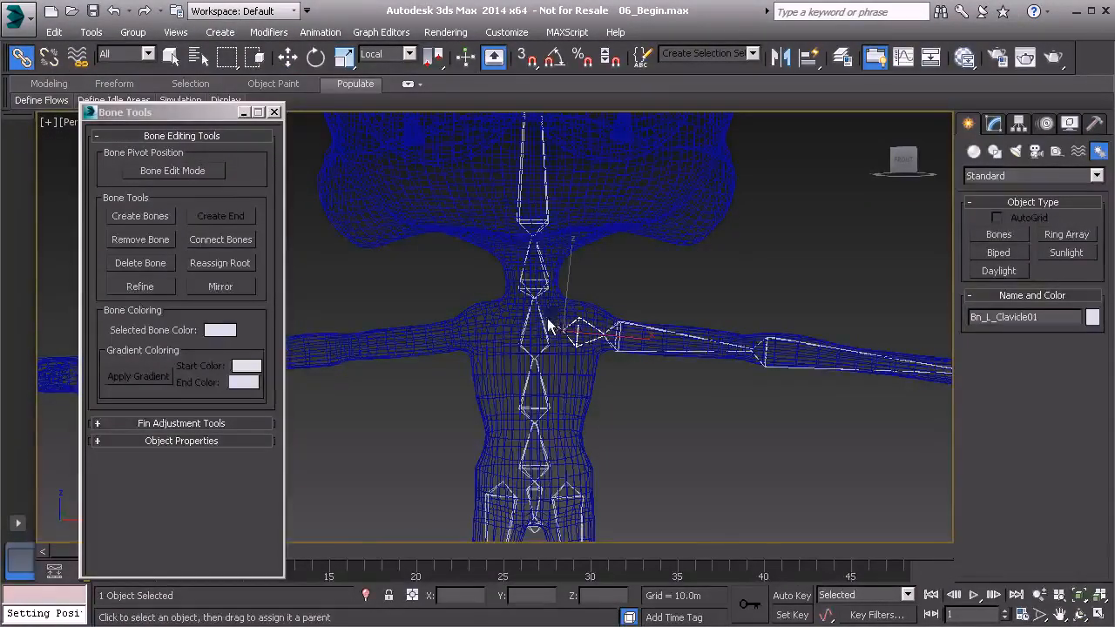
- Select the whole left arm bone chain, apply Freeze Transform to it, and deselect the bones
middle_click_drag(643, 346, 543, 358)
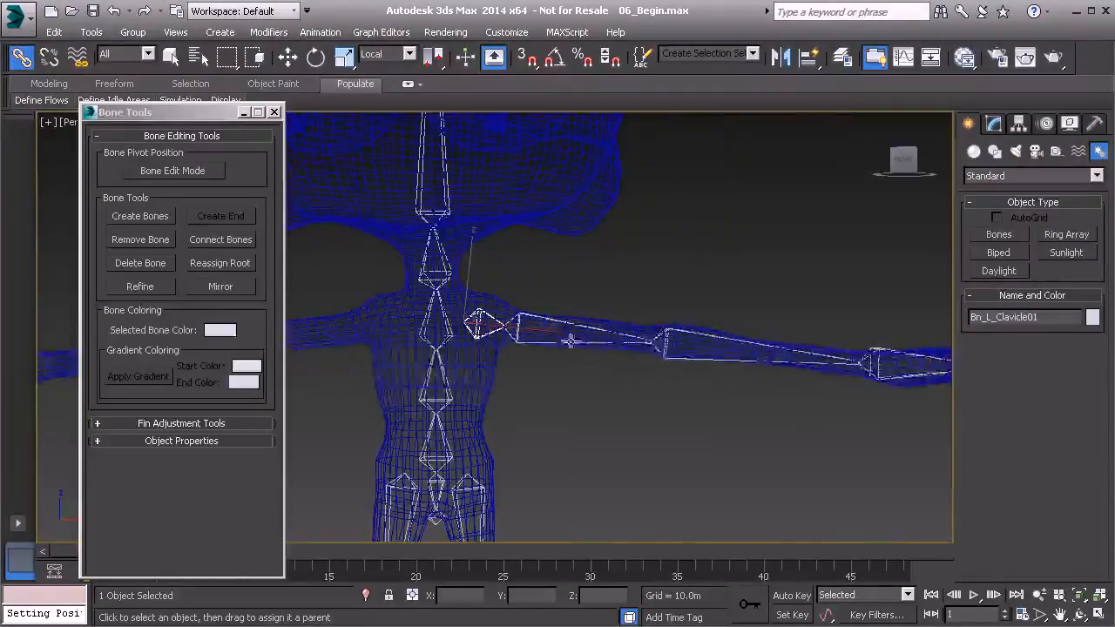
middle_click_drag(670, 330, 595, 308)
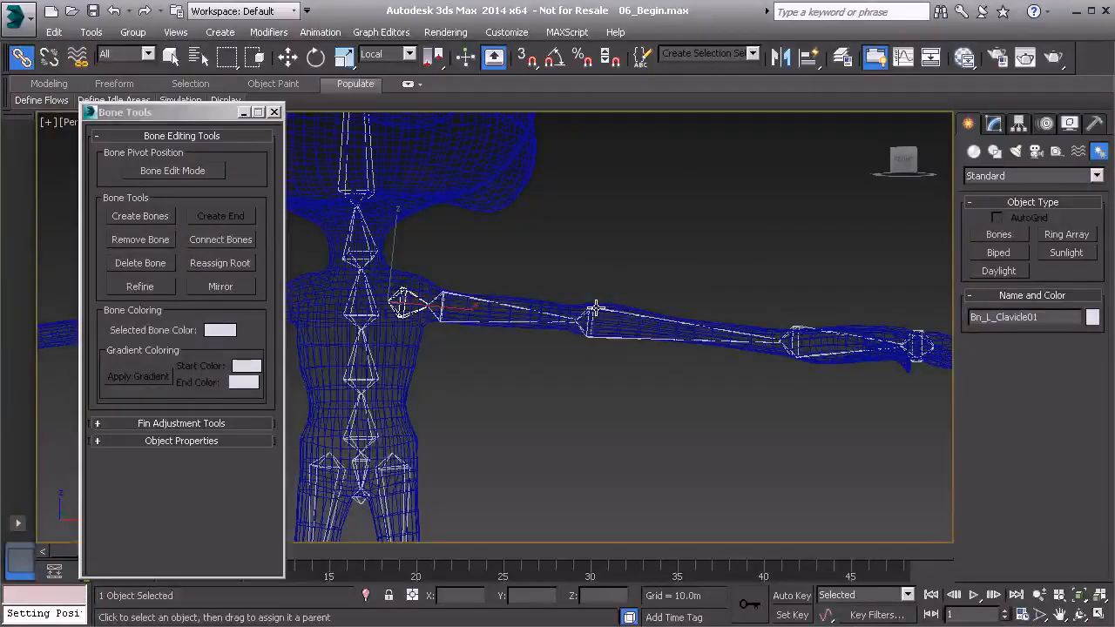
double_click(595, 308)
right_click(578, 232)
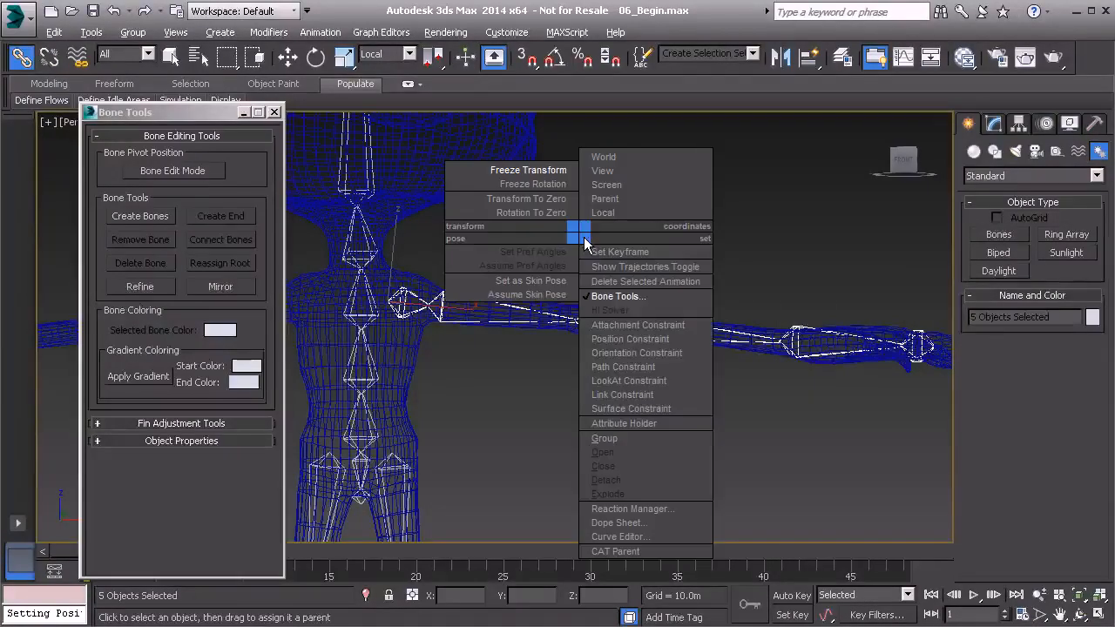
left_click(522, 171)
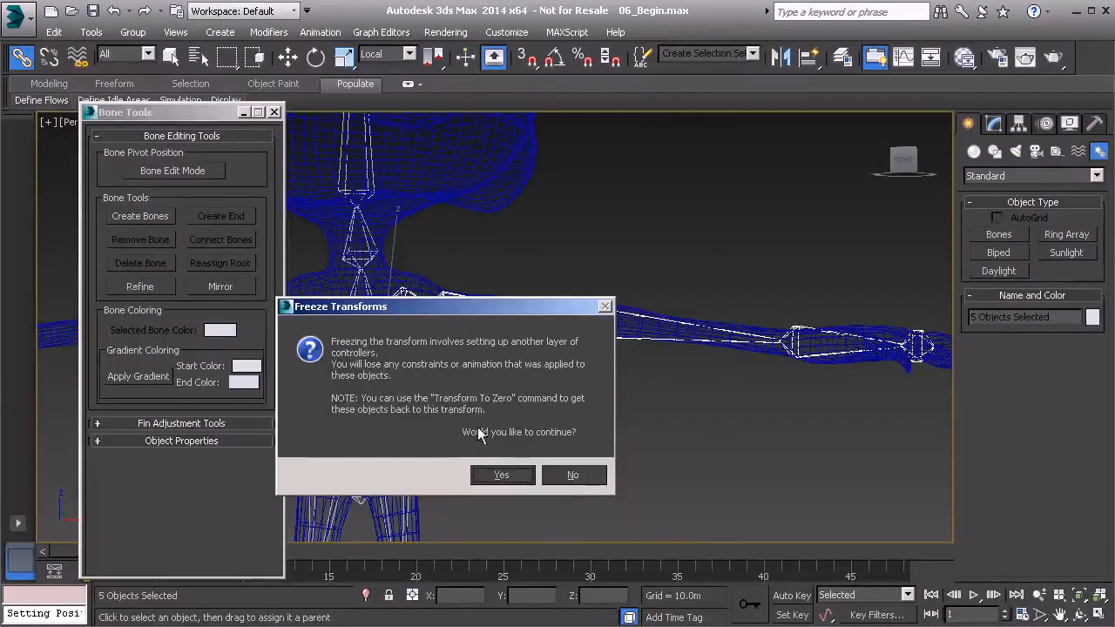
left_click(503, 473)
left_click(541, 418)
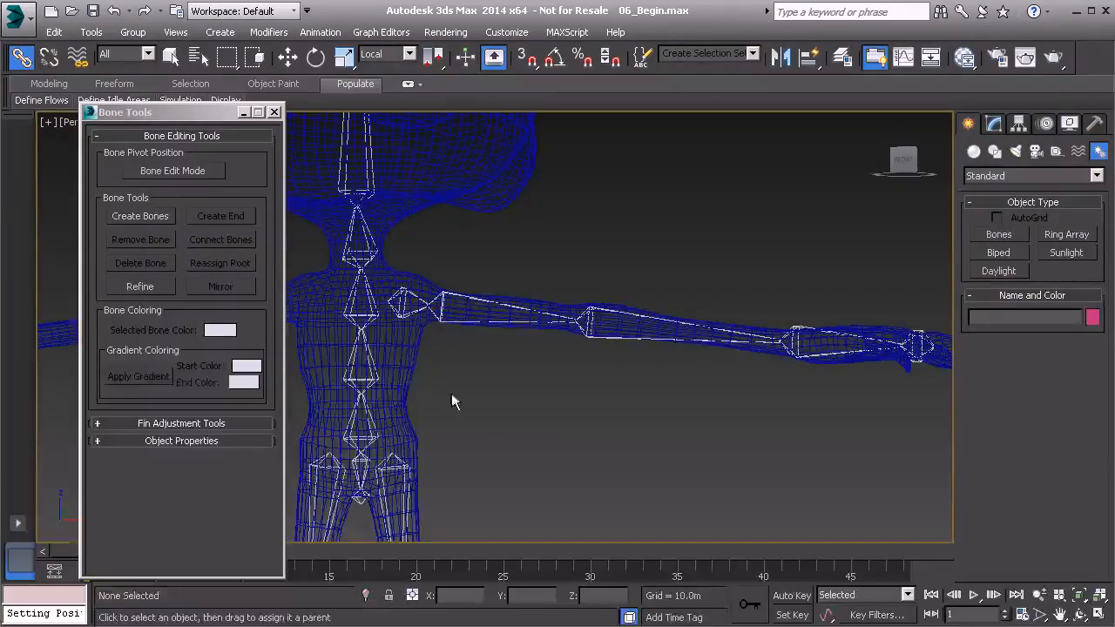